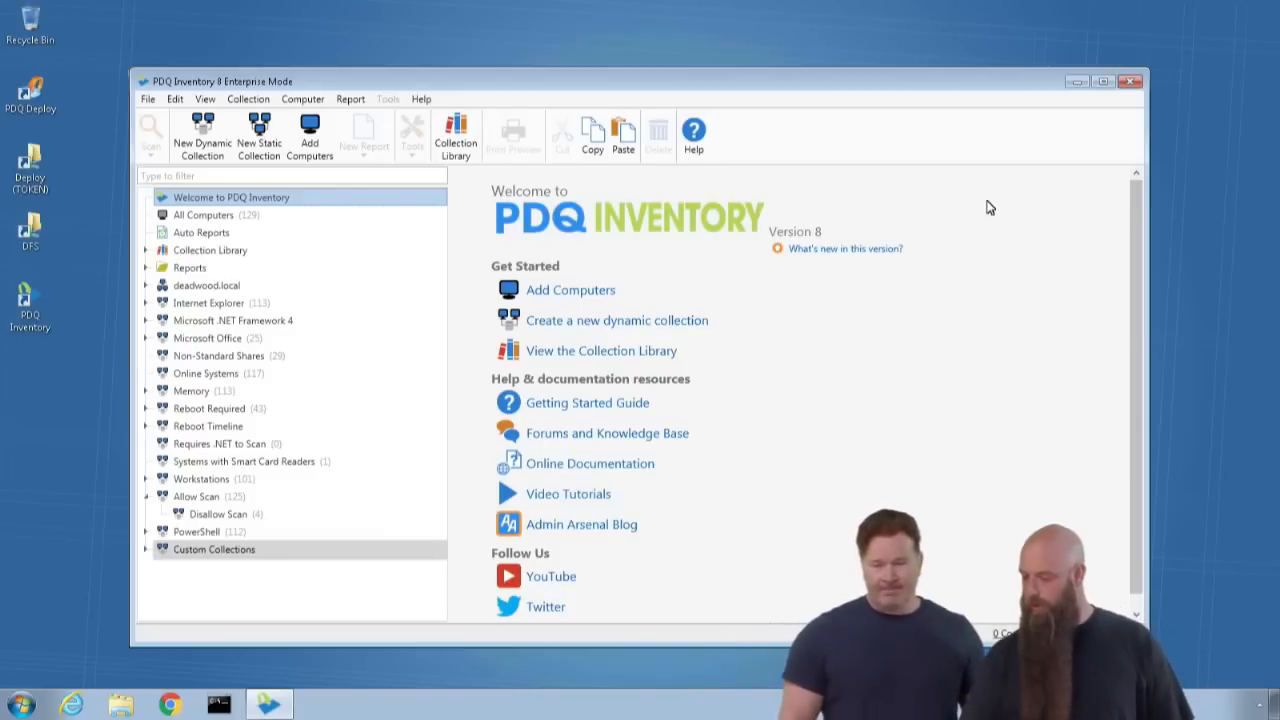
# - Read the Version 8 update notes on what's new, and close the help window
pyautogui.click(890, 250)
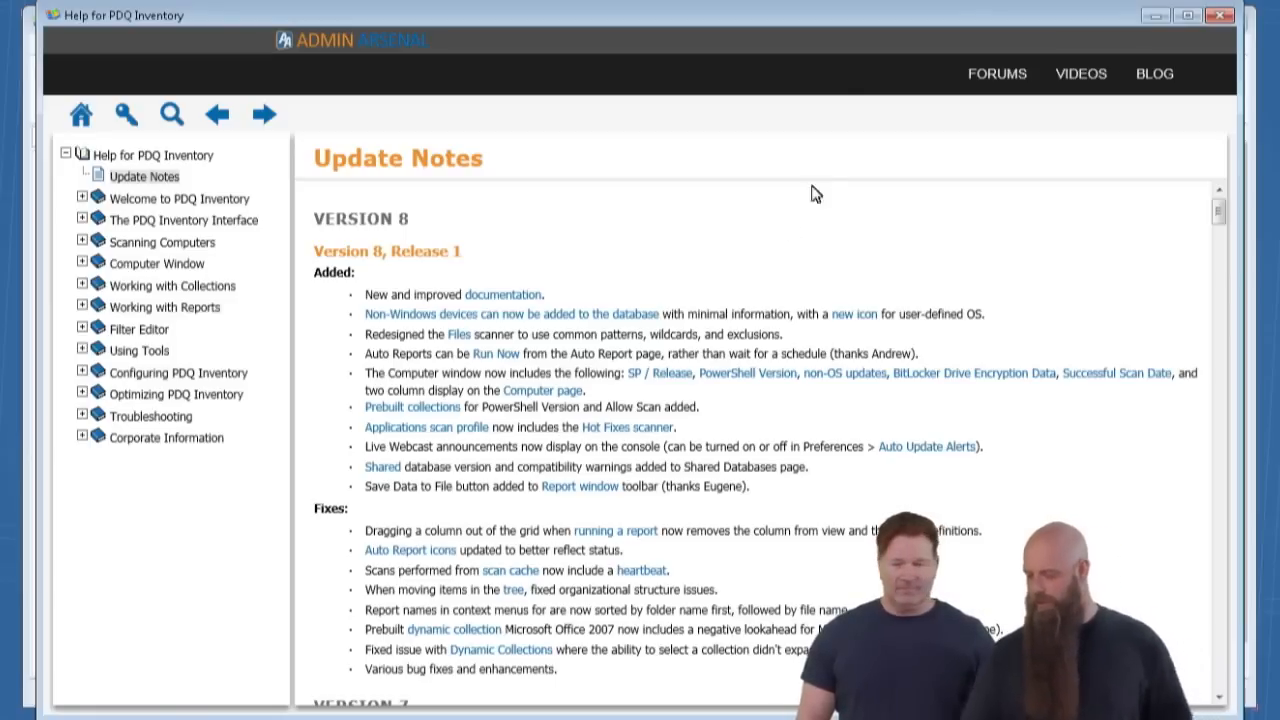
pyautogui.click(1219, 16)
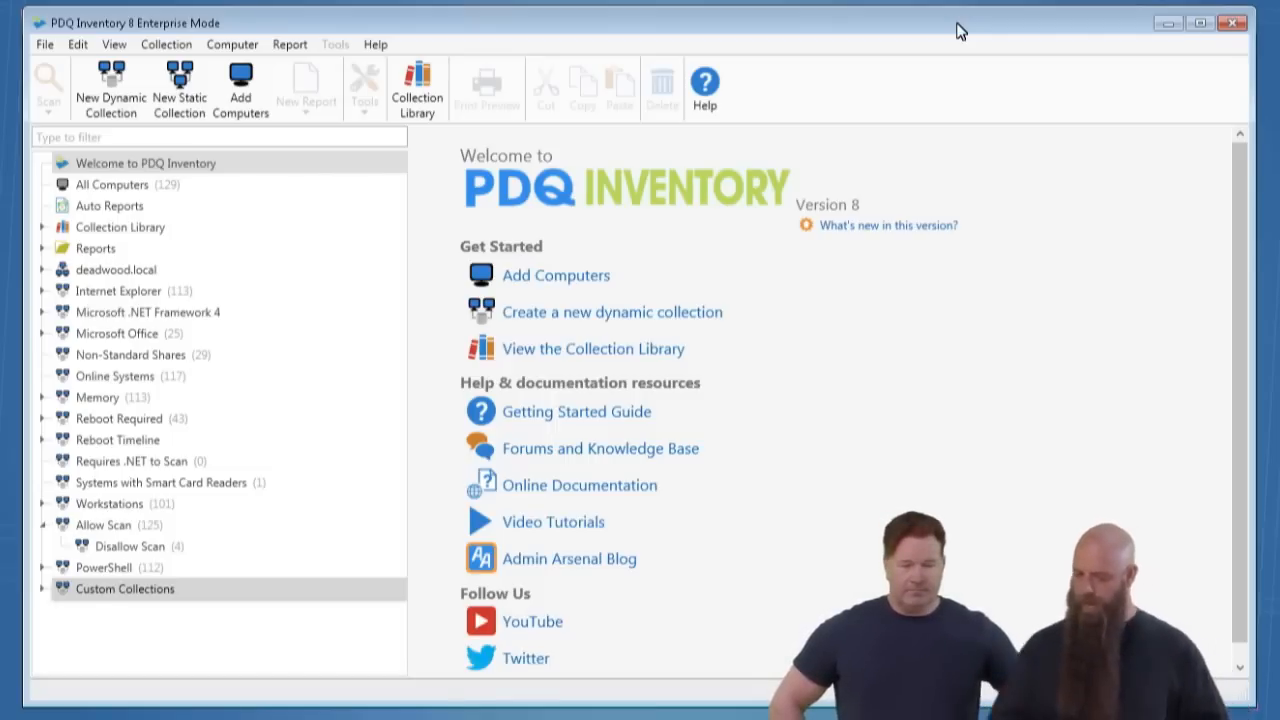
# - In All Computers, compare the available commands and Allow Scan setting for computers CTX1 and BUNKER
pyautogui.click(101, 188)
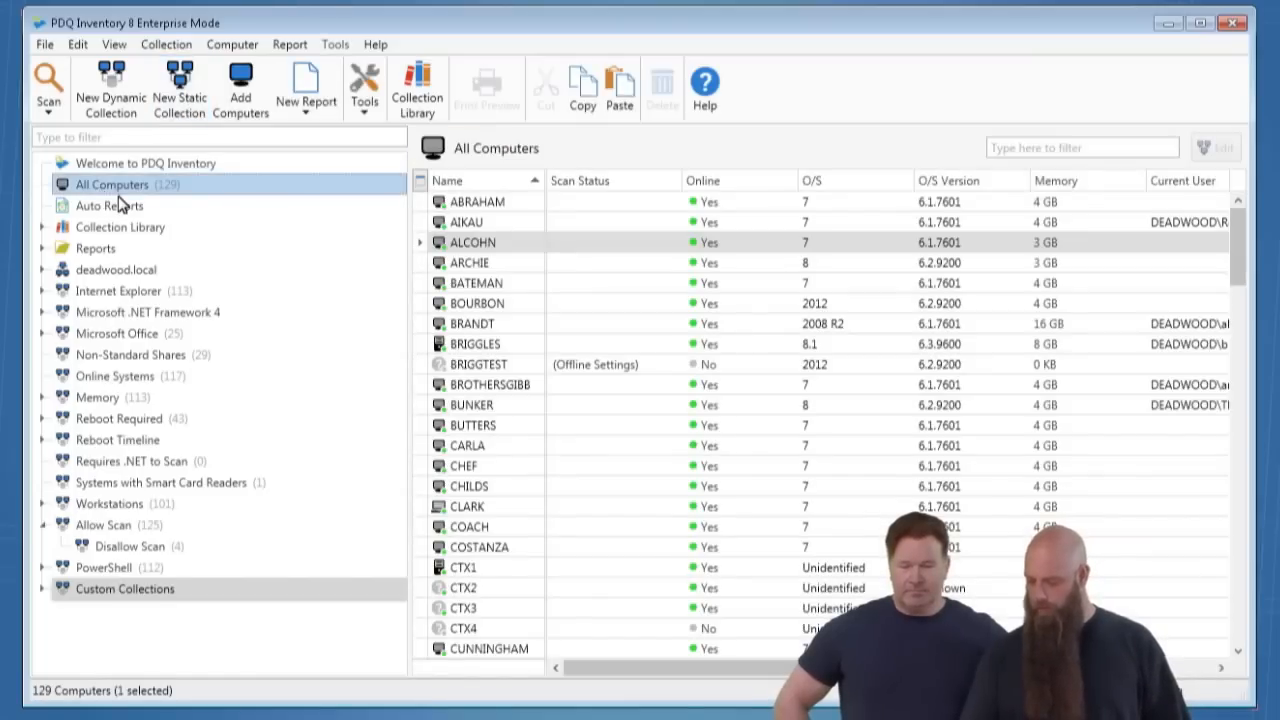
pyautogui.scroll(-2, 575, 440)
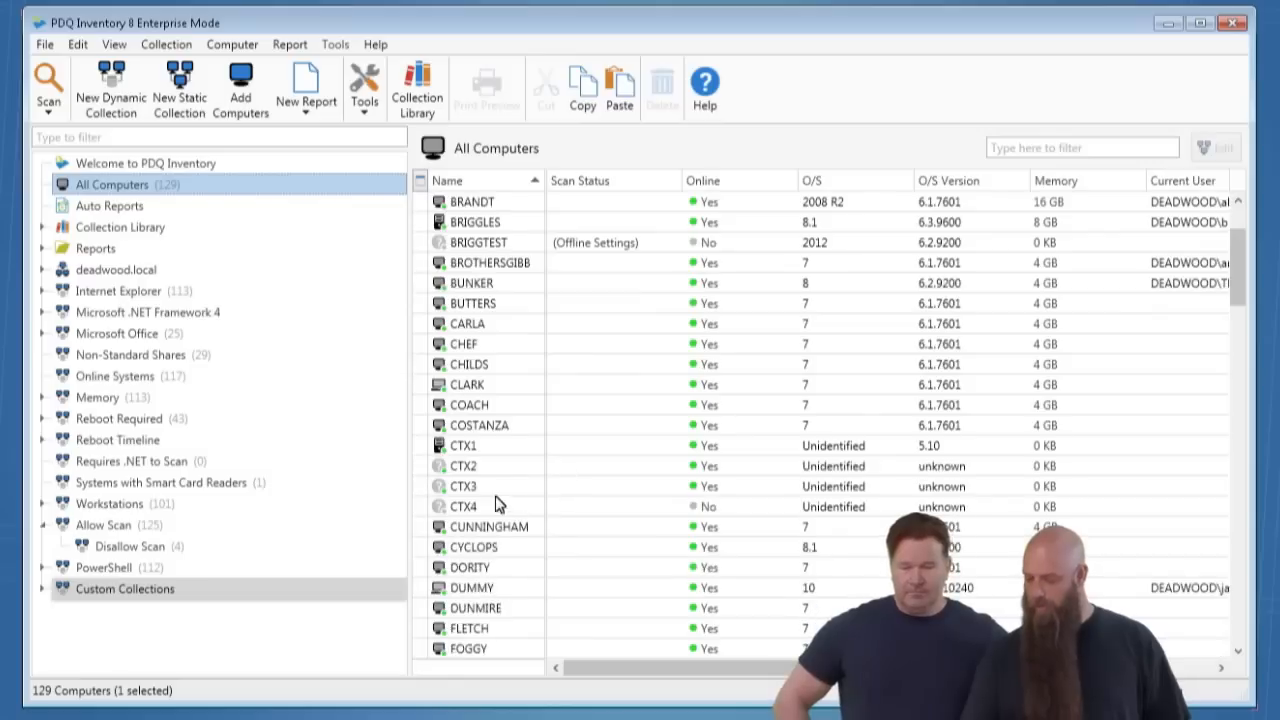
pyautogui.click(464, 448)
pyautogui.rightClick(463, 452)
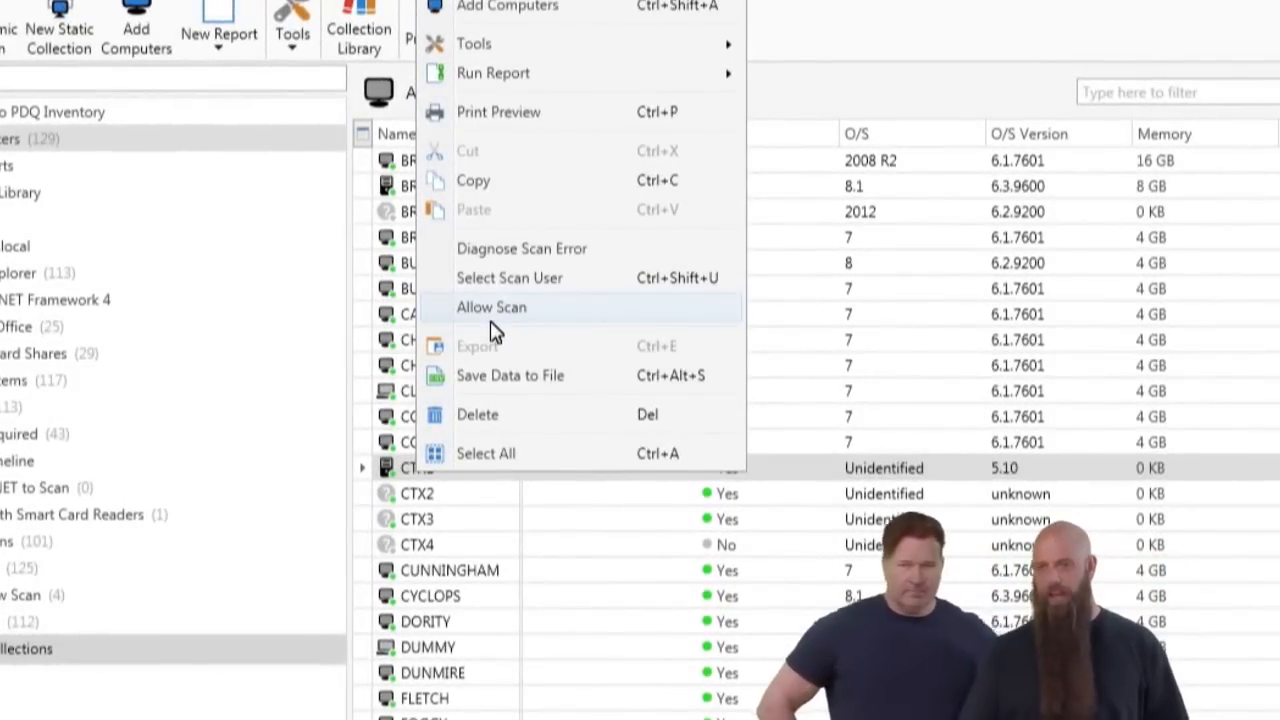
pyautogui.click(389, 272)
pyautogui.rightClick(389, 272)
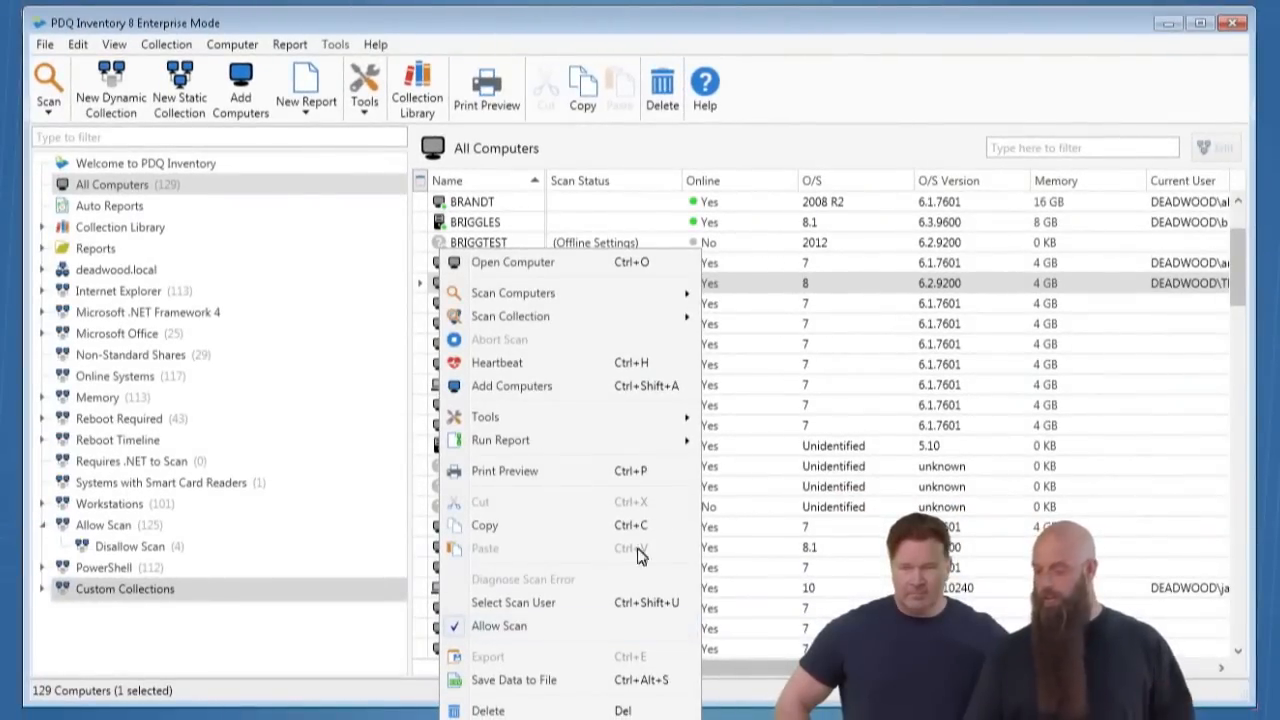
pyautogui.click(779, 169)
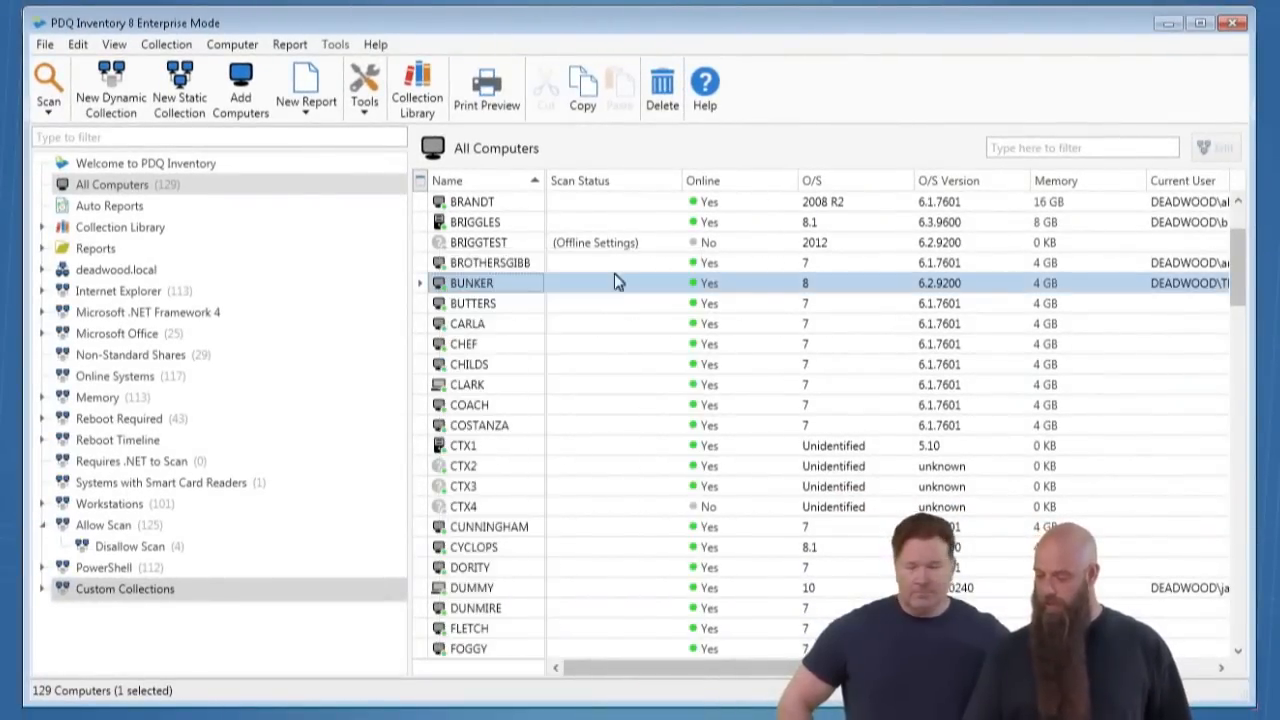
# - Open the details of computer CTX1 and check its Allow Scan option without changing it
pyautogui.click(447, 452)
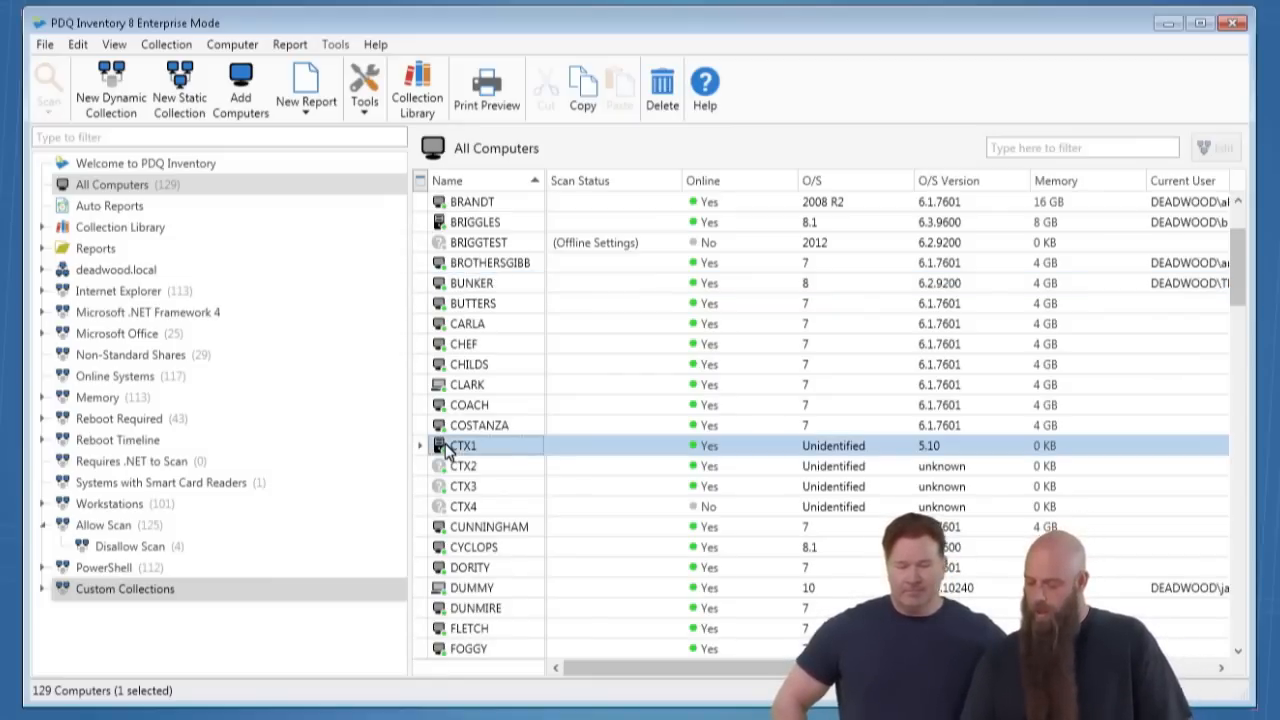
pyautogui.doubleClick(447, 452)
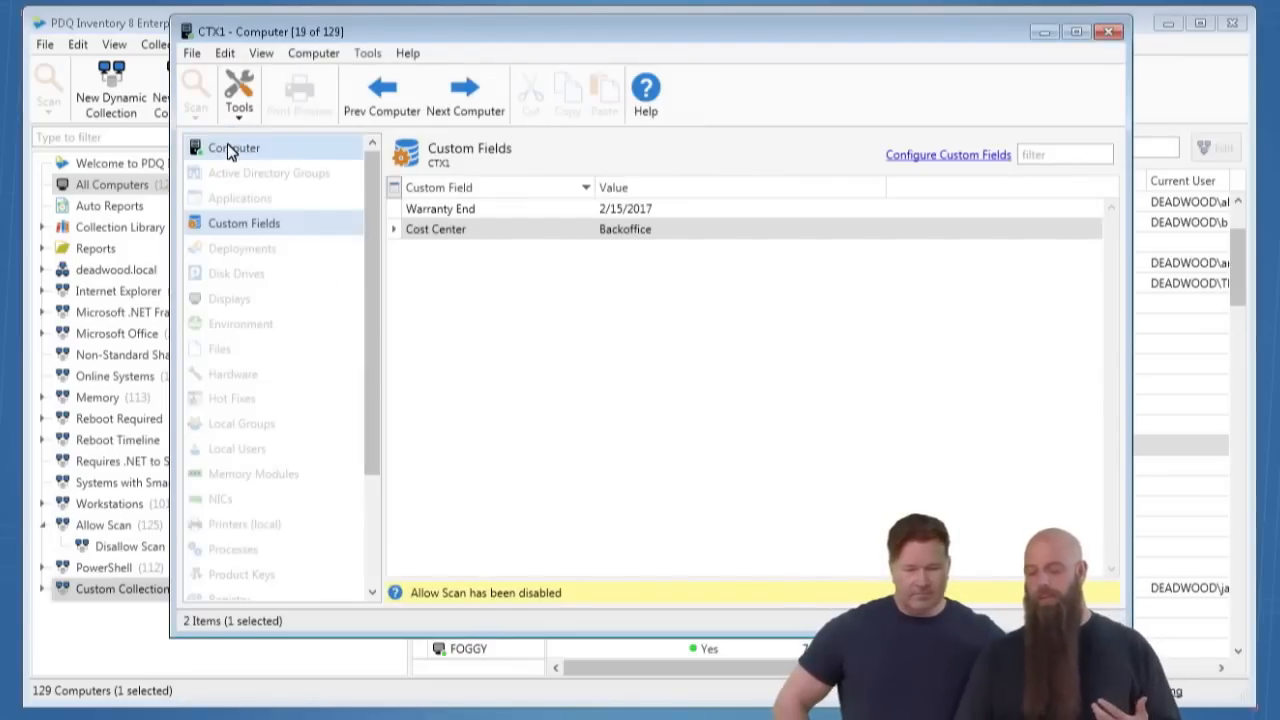
pyautogui.click(314, 55)
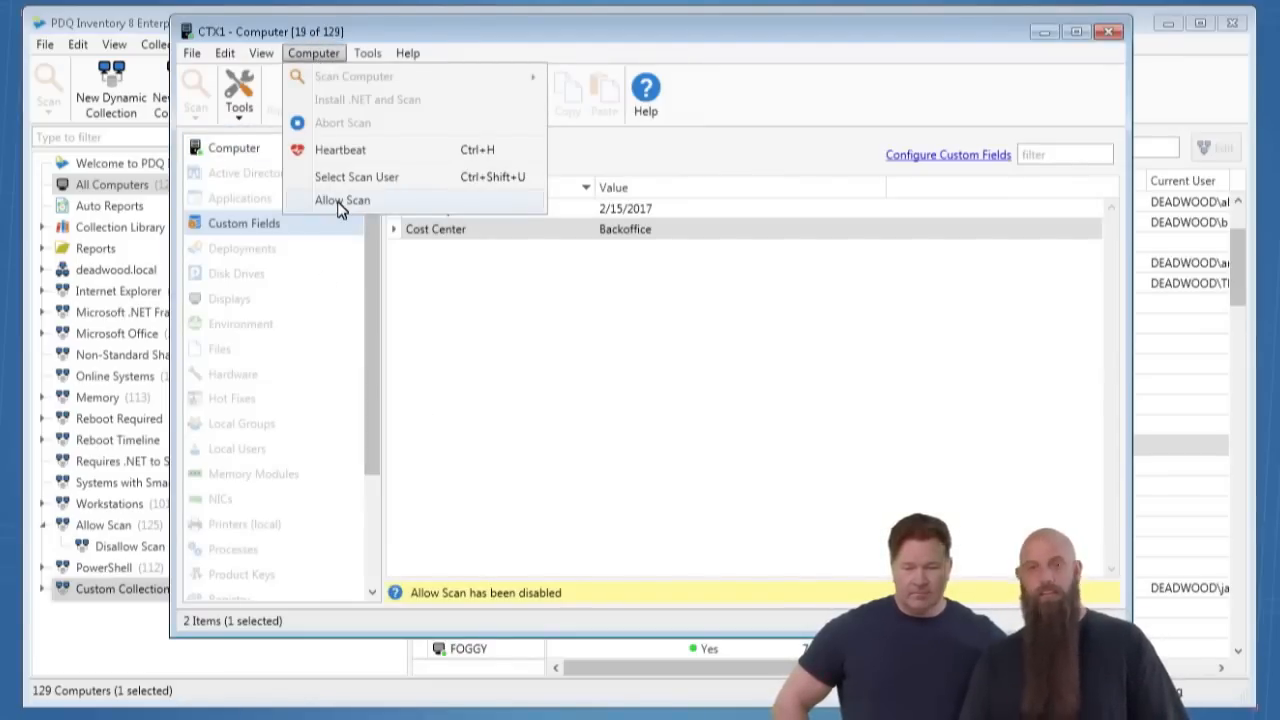
pyautogui.click(526, 36)
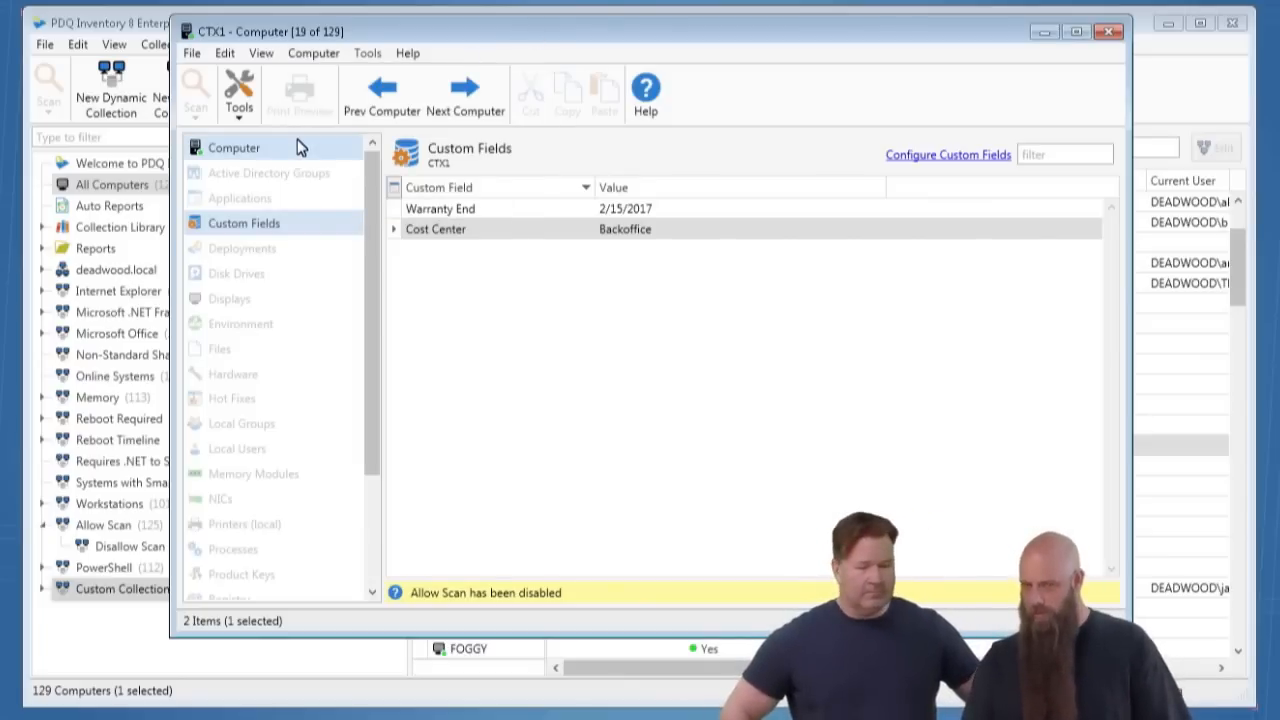
# - On CTX1's Computer page, set the operating system's O/S value to Citrix Xen
pyautogui.click(253, 150)
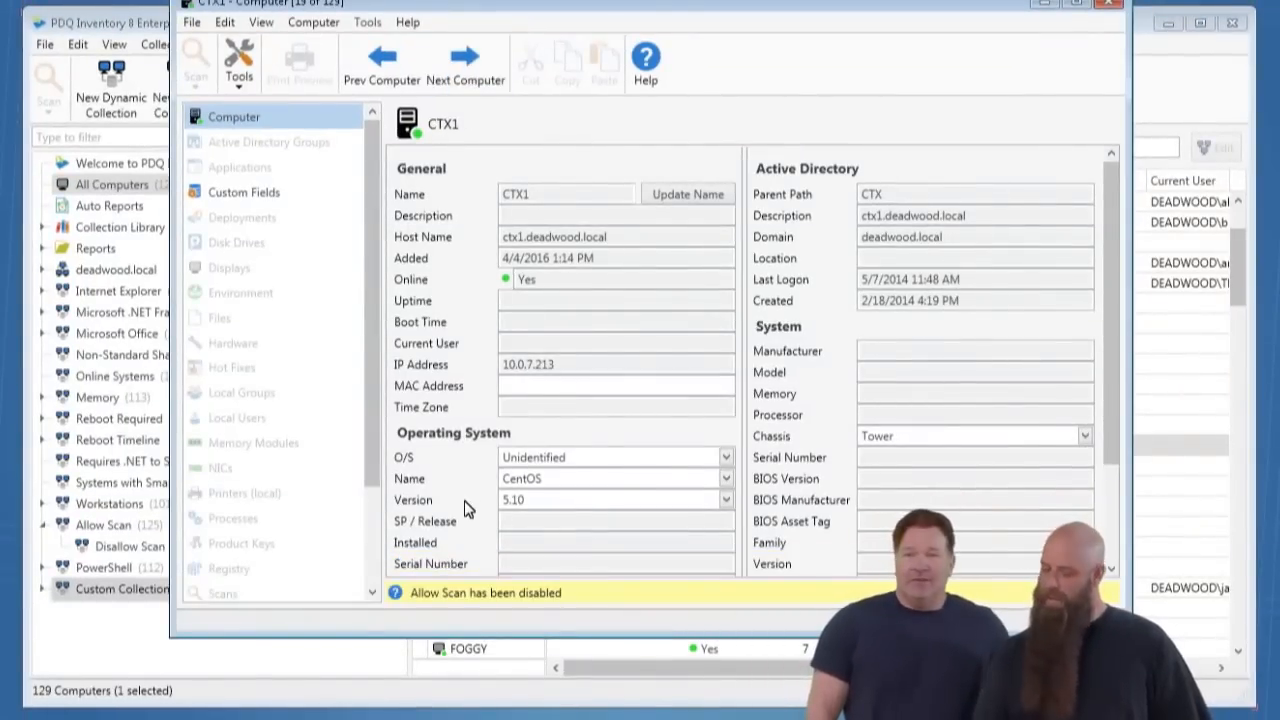
pyautogui.click(731, 463)
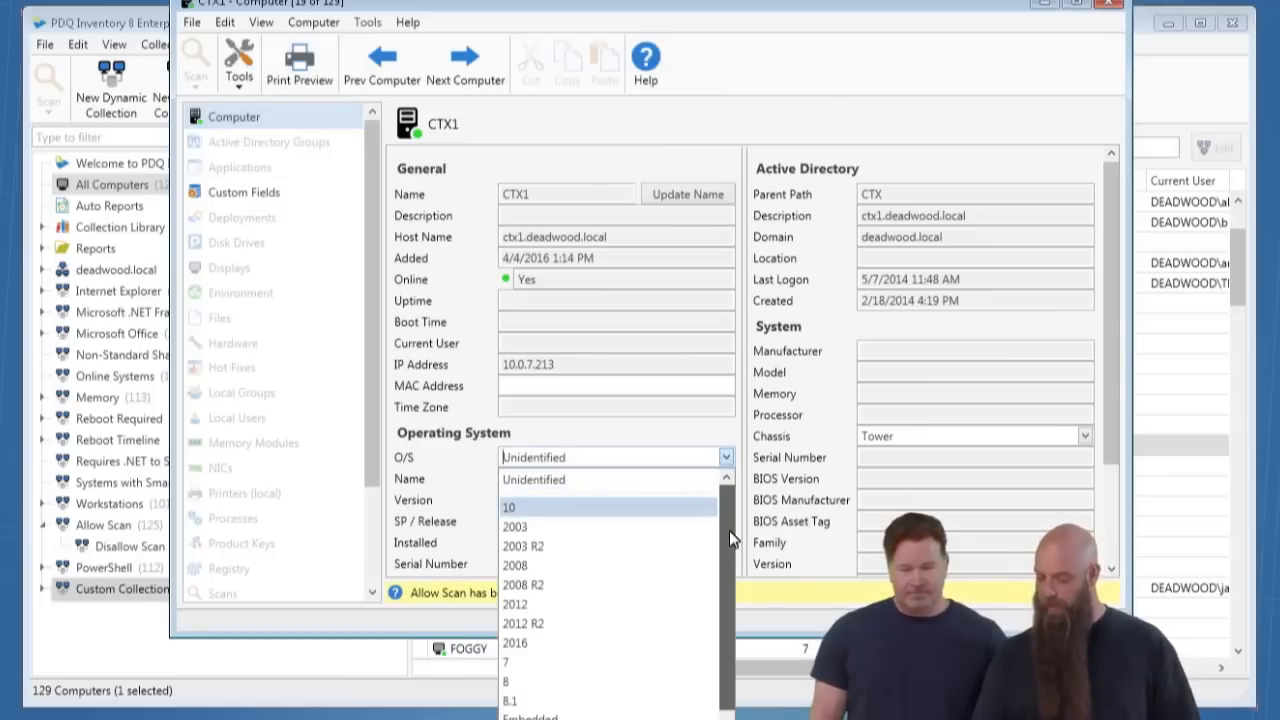
pyautogui.scroll(-1, 729, 530)
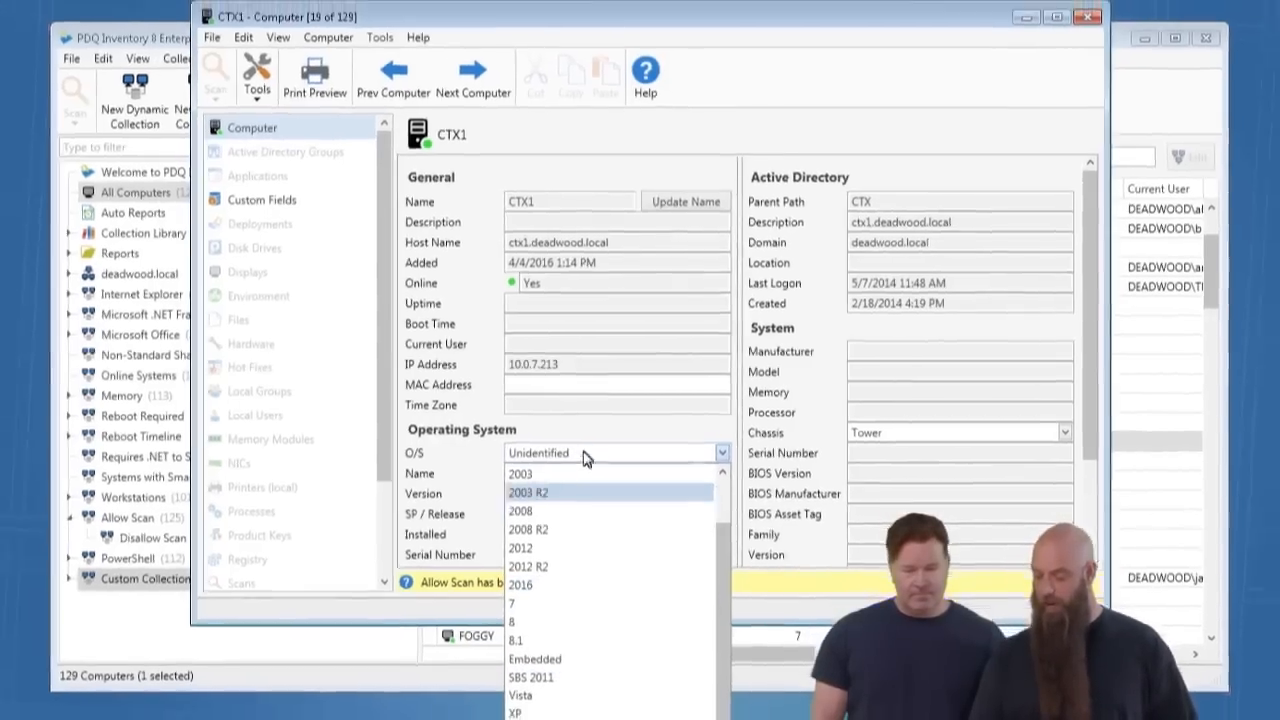
pyautogui.click(581, 458)
pyautogui.doubleClick(590, 446)
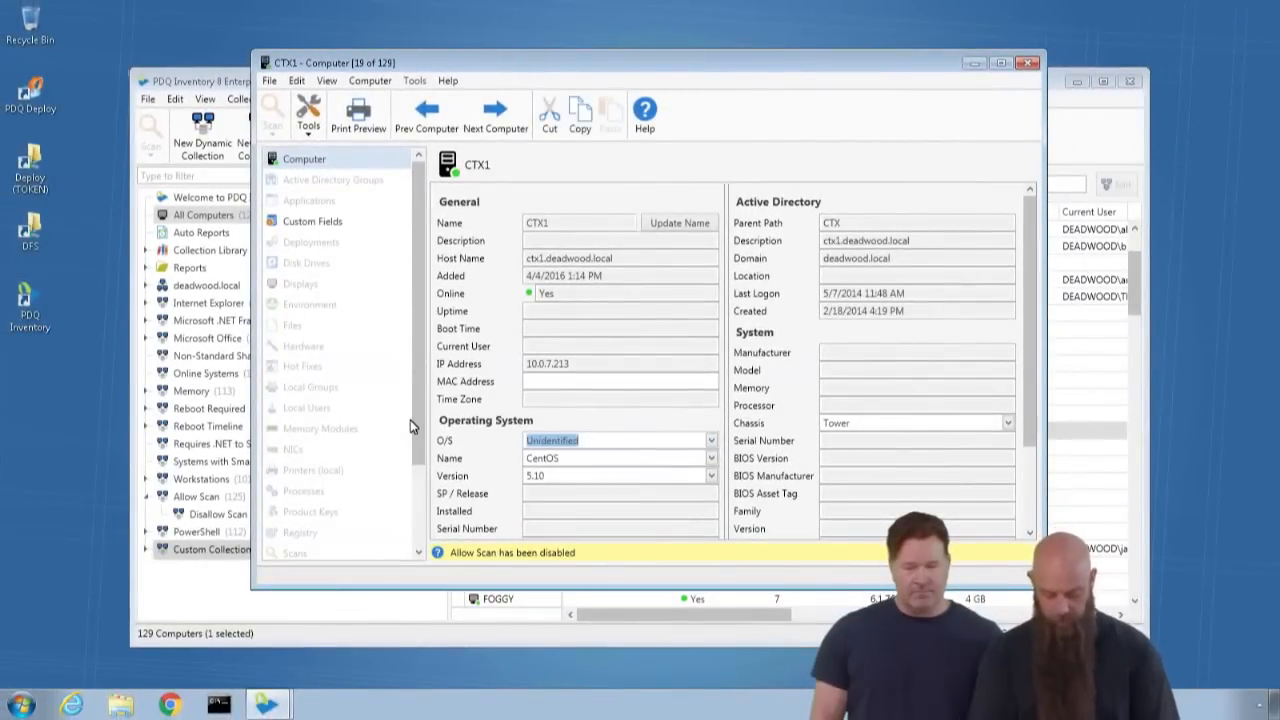
pyautogui.write('Citrix X')
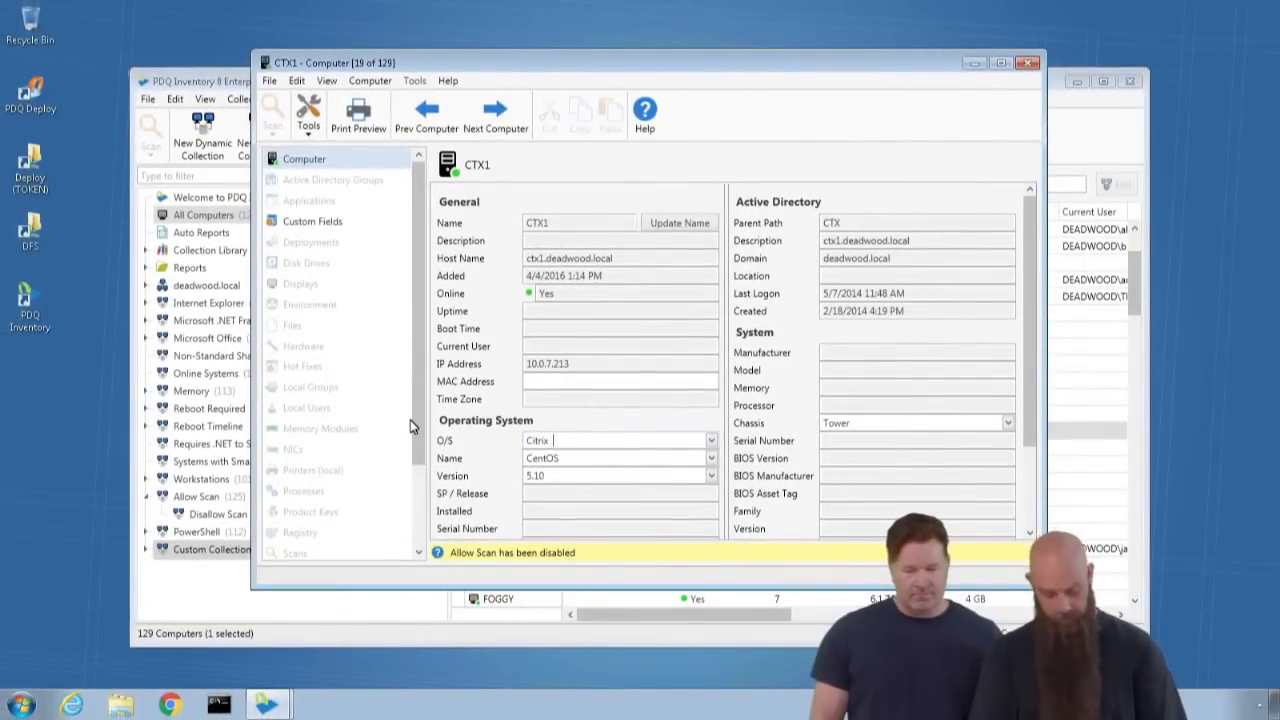
pyautogui.write('en')
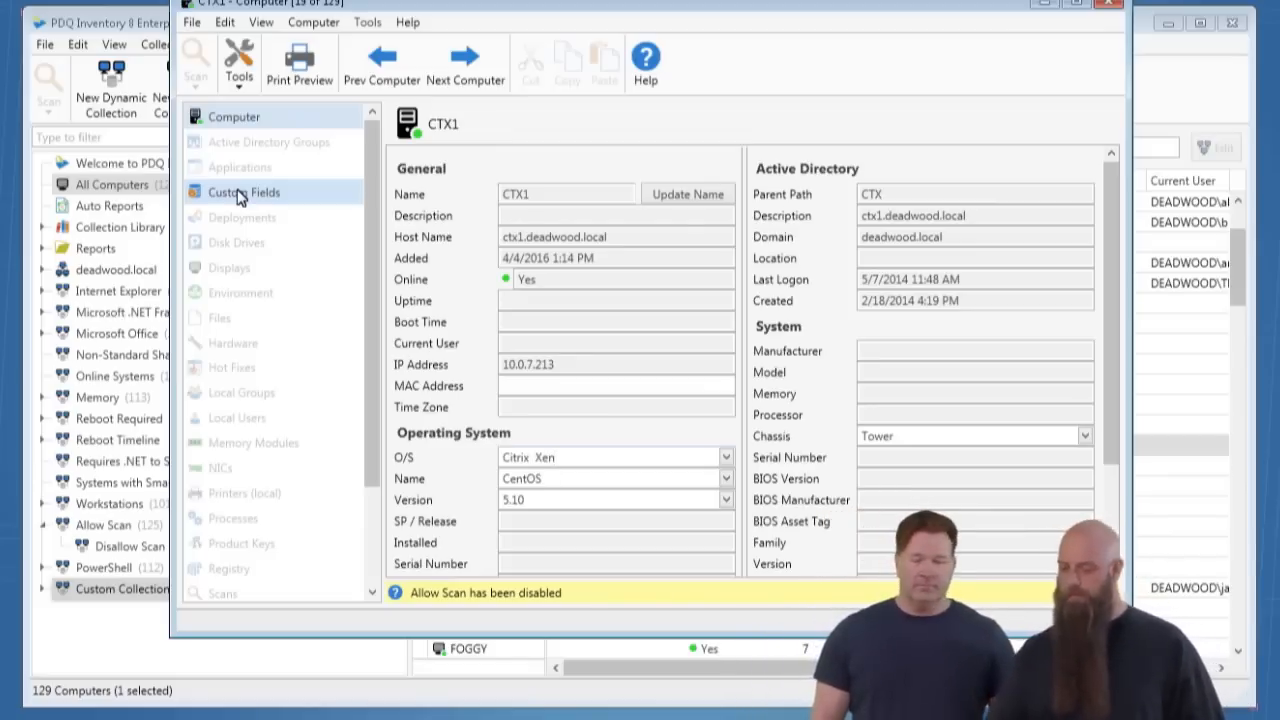
# - Review CTX1's custom fields, return to its general computer details and close the window
pyautogui.click(238, 194)
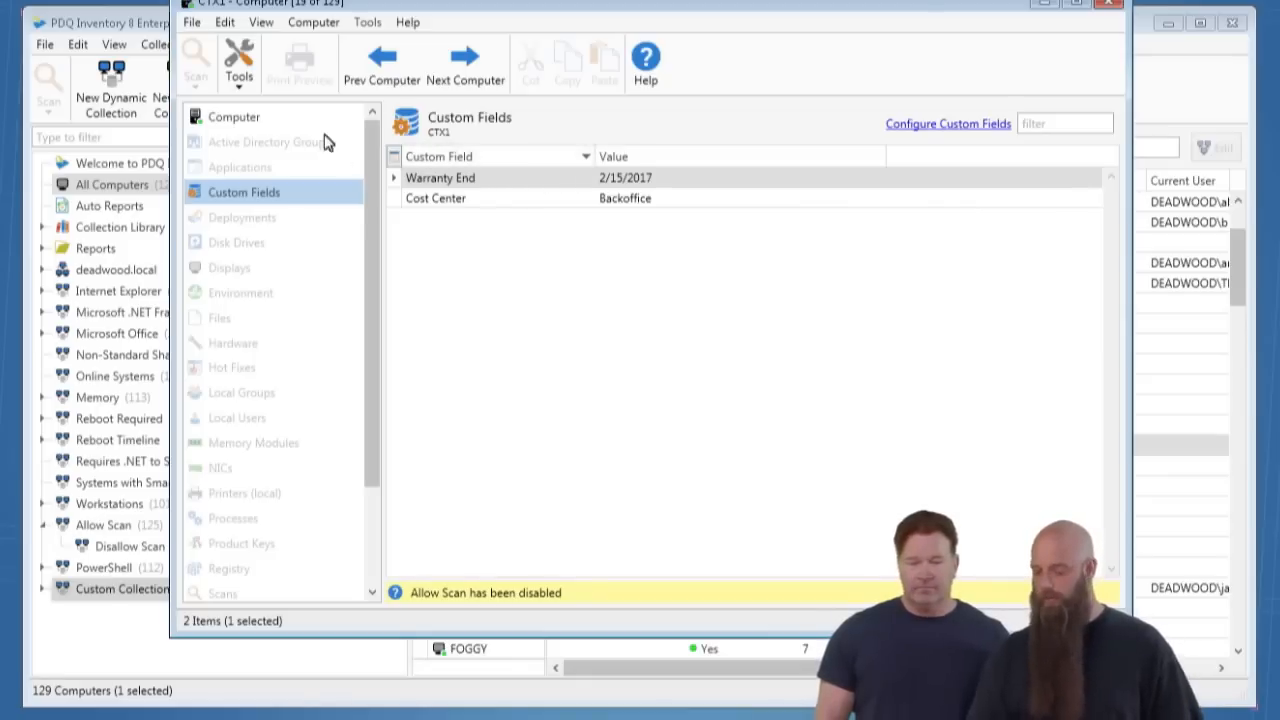
pyautogui.click(237, 122)
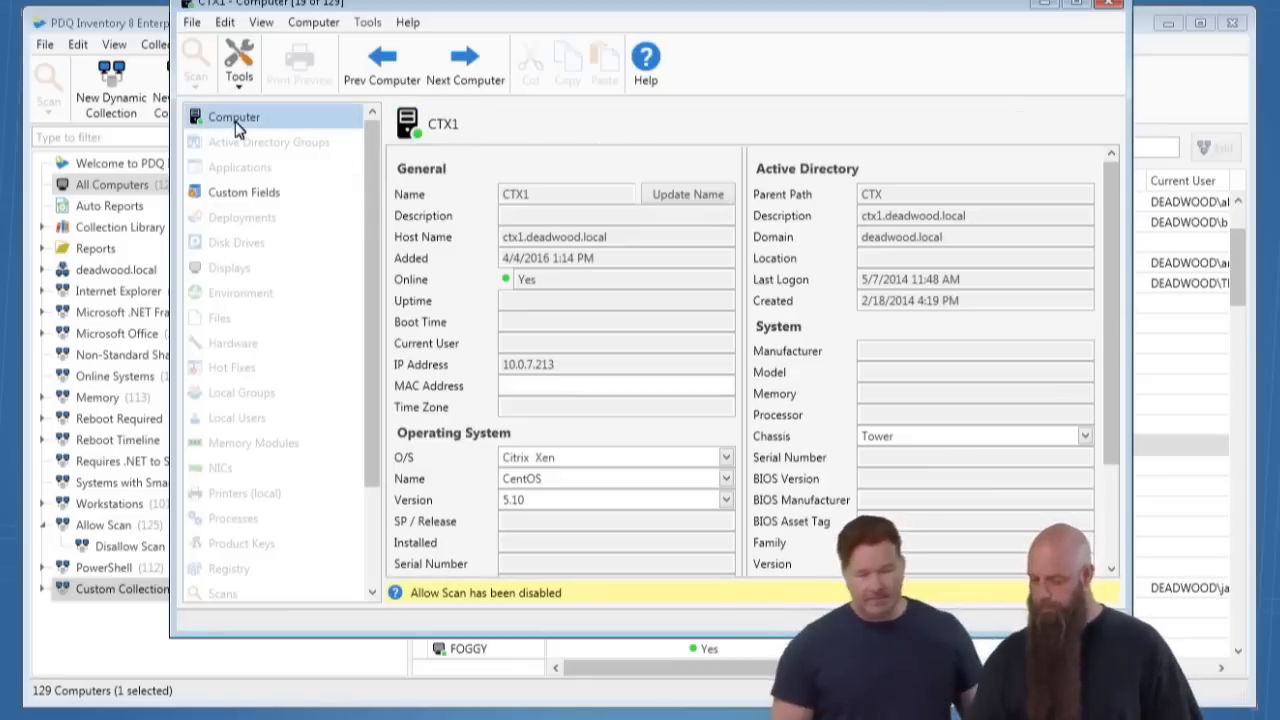
pyautogui.click(1110, 4)
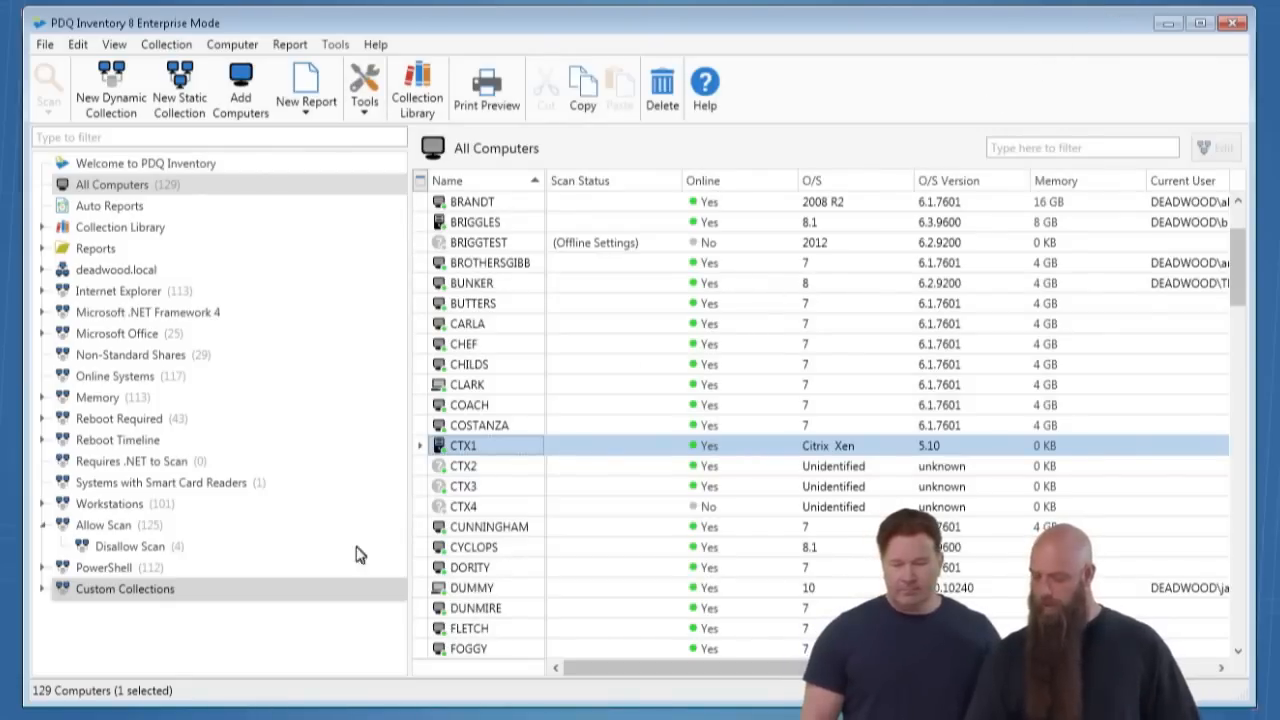
# - Open the details of computer CTX2 and set its chassis to Tower
pyautogui.click(470, 468)
pyautogui.doubleClick(477, 476)
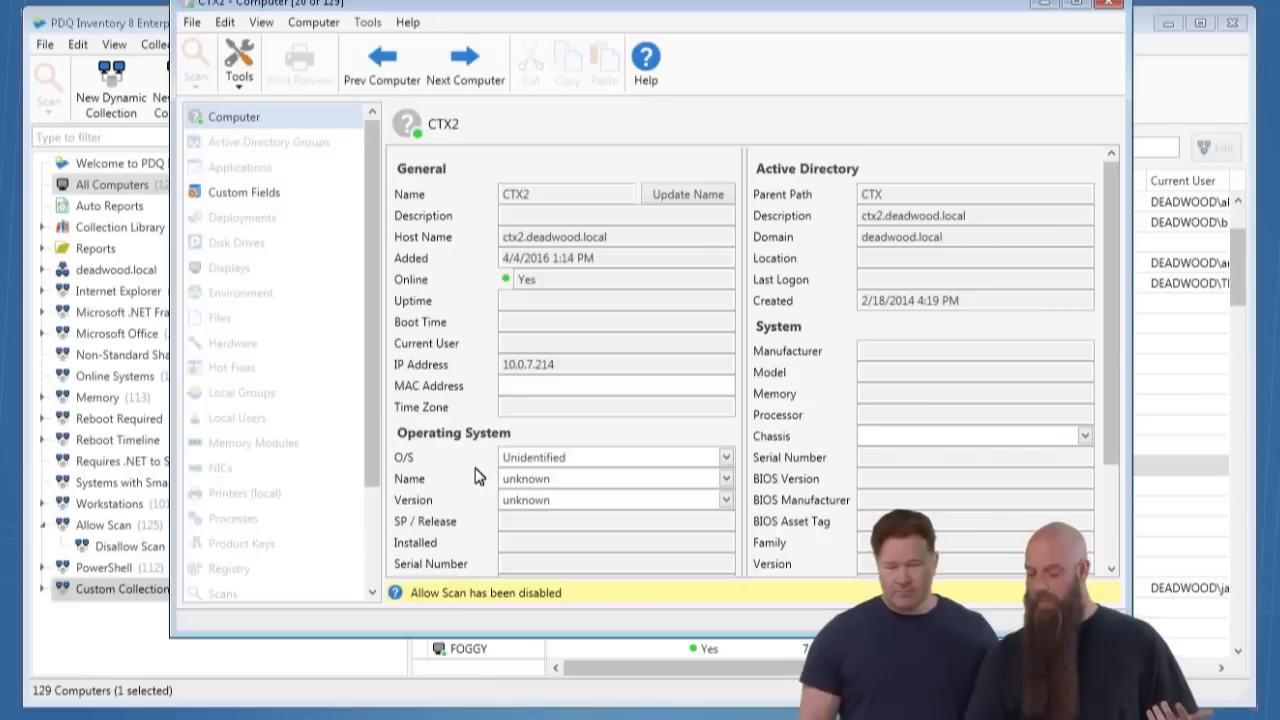
pyautogui.click(1084, 436)
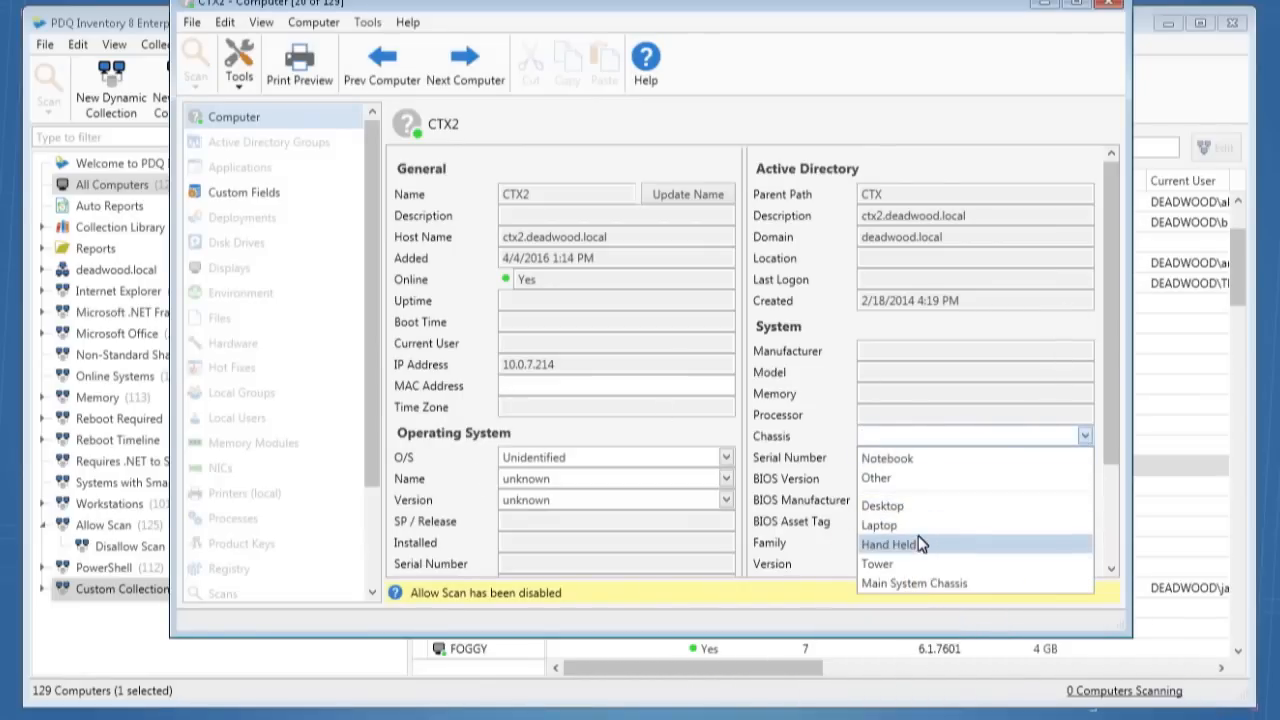
pyautogui.click(900, 566)
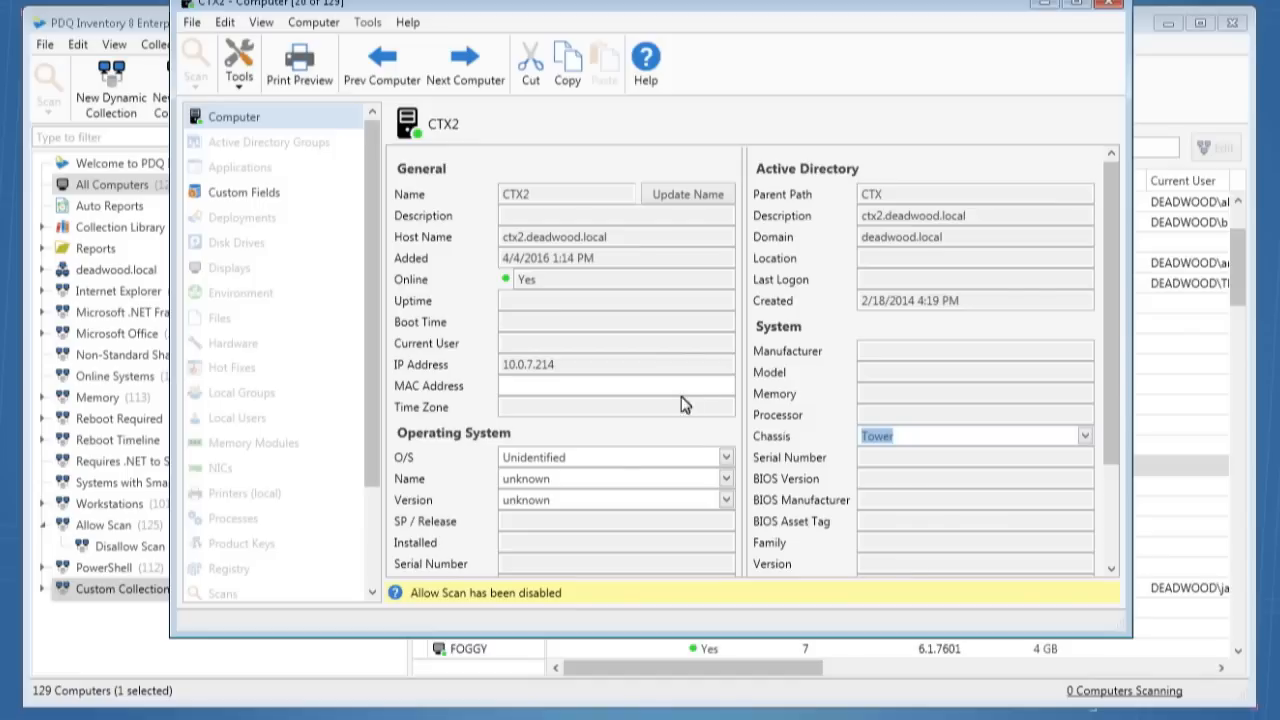
# - Set CTX2's O/S to Citrix Xen, its operating system name to CentOS and version to 5.10, and close its details
pyautogui.click(612, 462)
pyautogui.hotkey('ctrl', 'a')
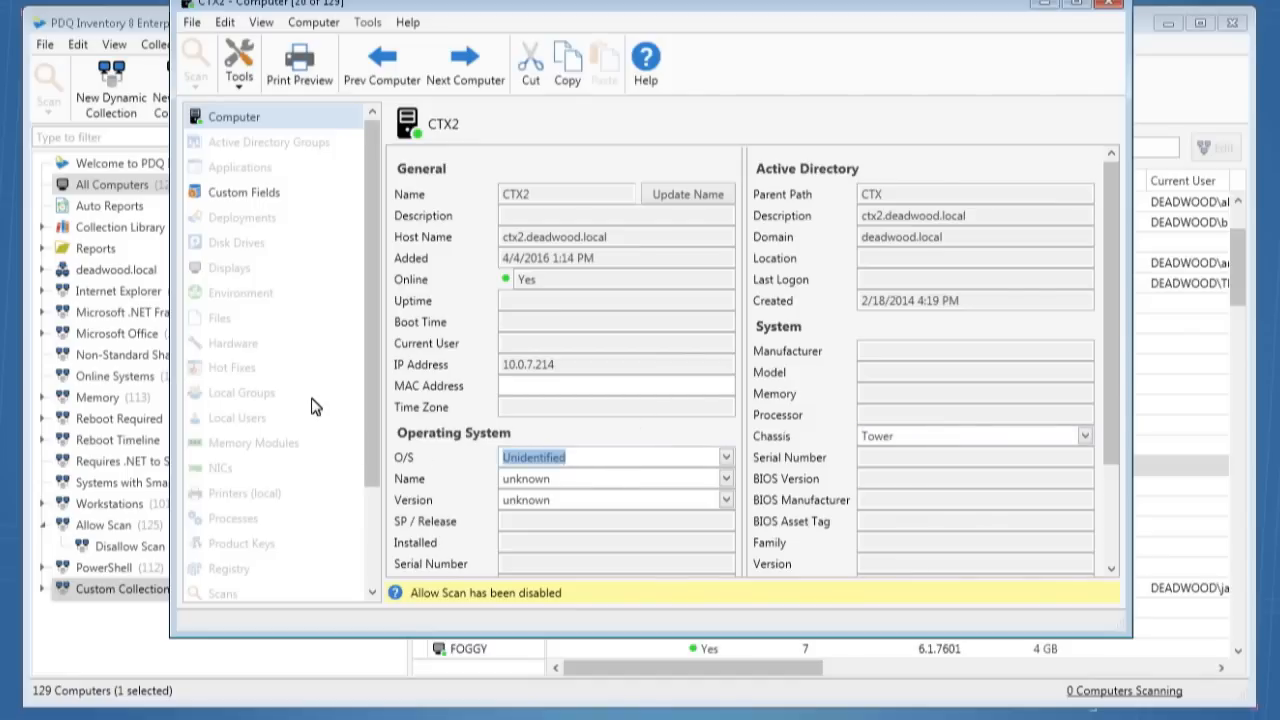
pyautogui.write('Citrix Xen')
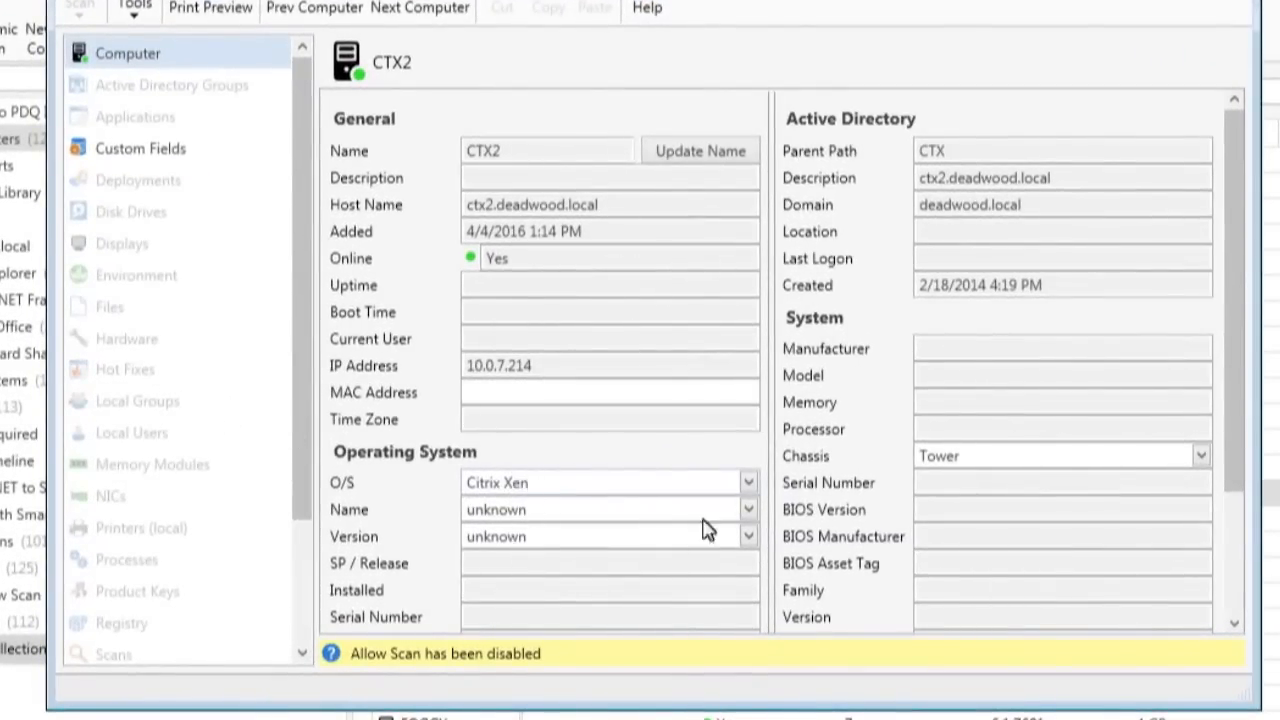
pyautogui.click(748, 510)
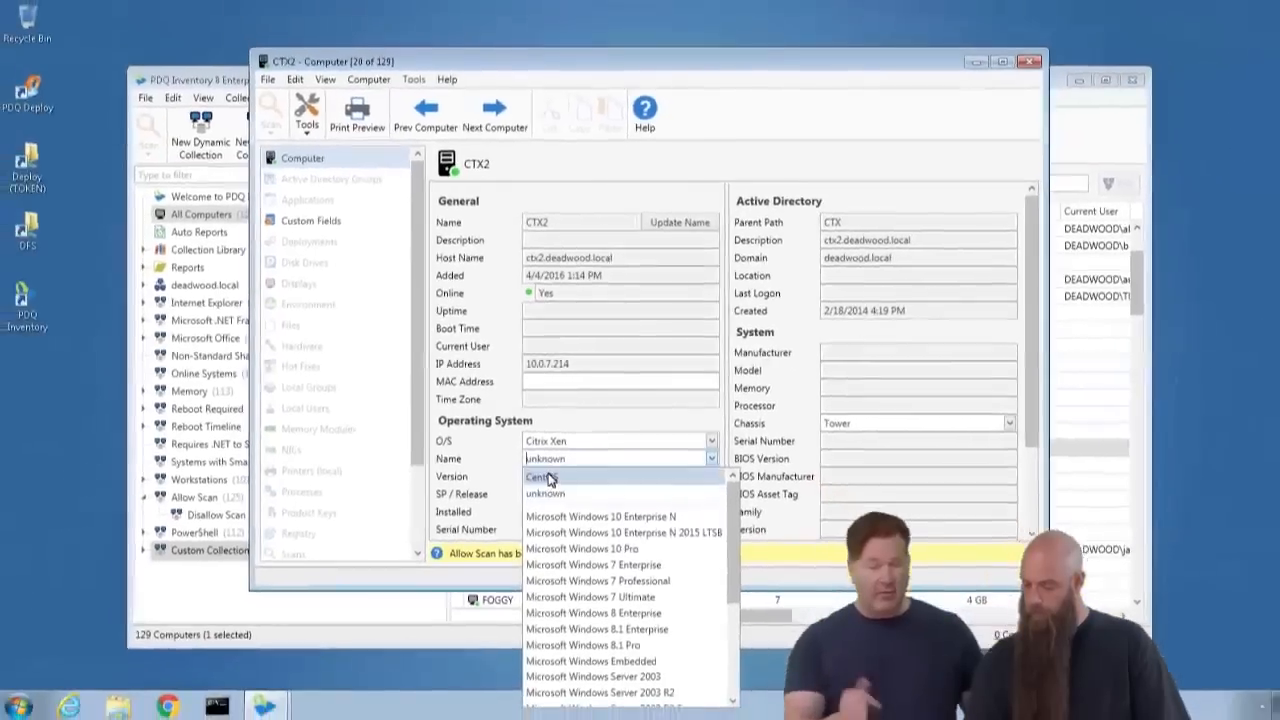
pyautogui.click(491, 537)
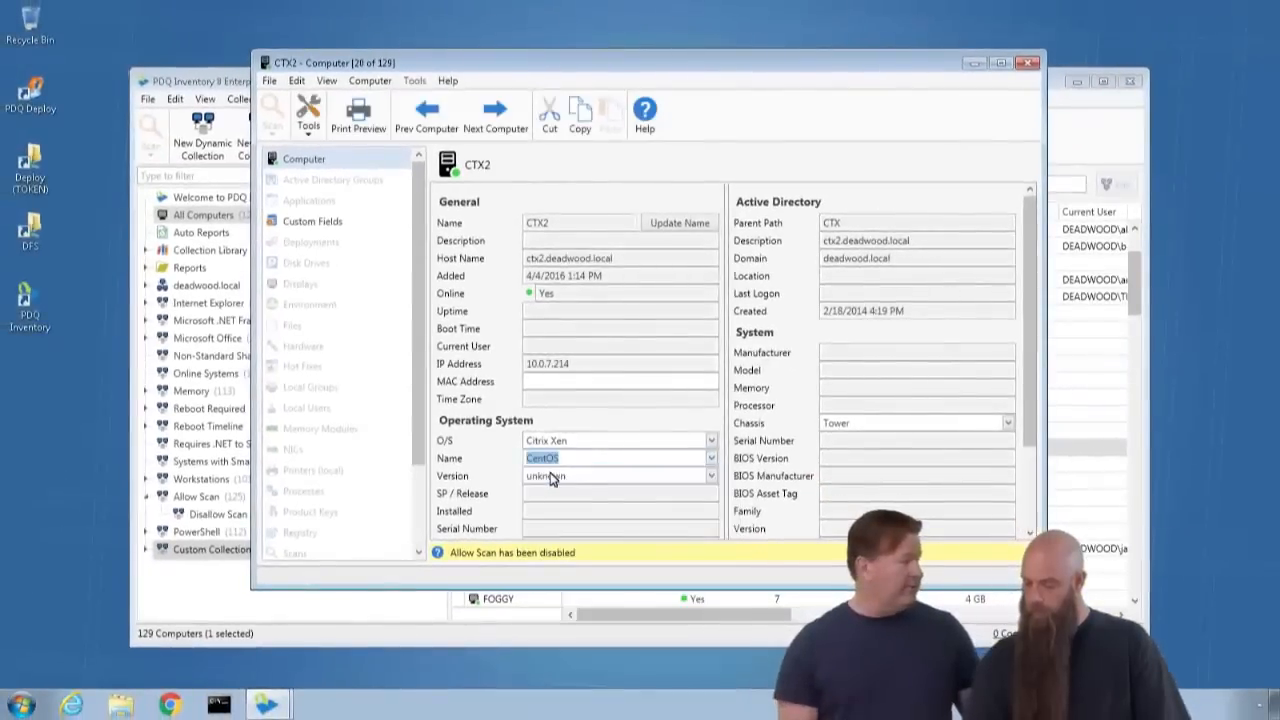
pyautogui.click(711, 476)
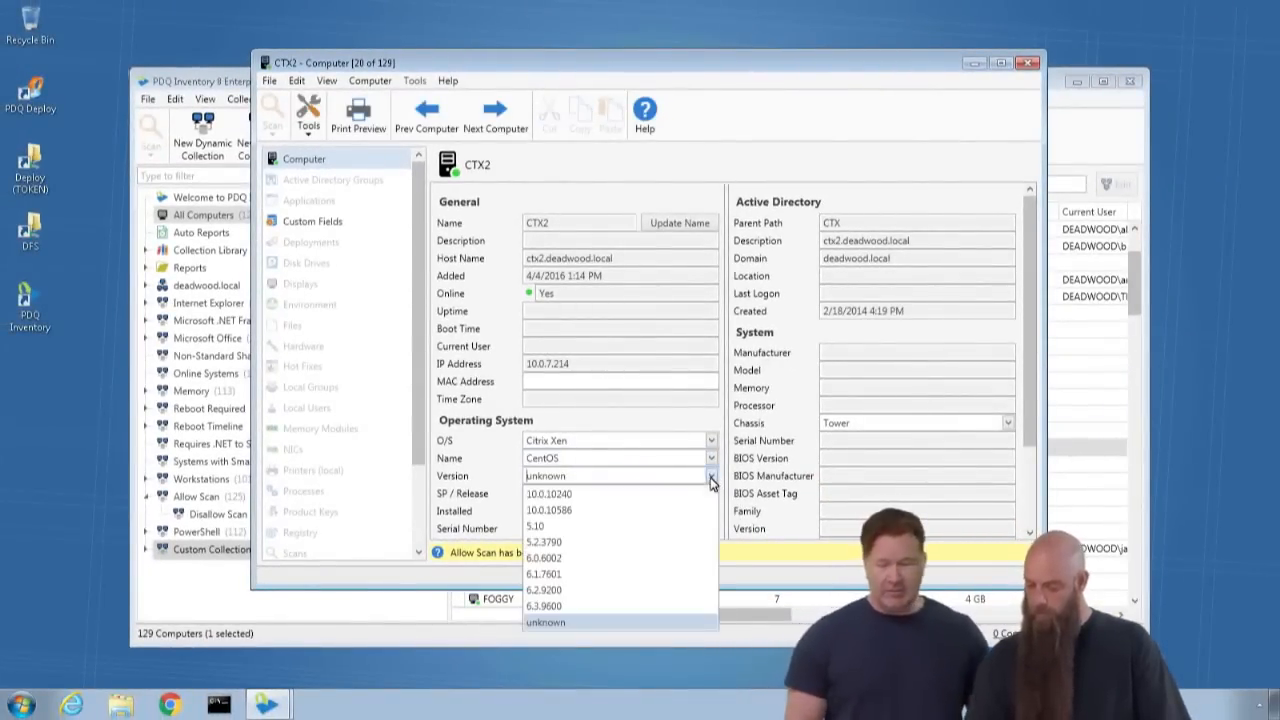
pyautogui.click(577, 528)
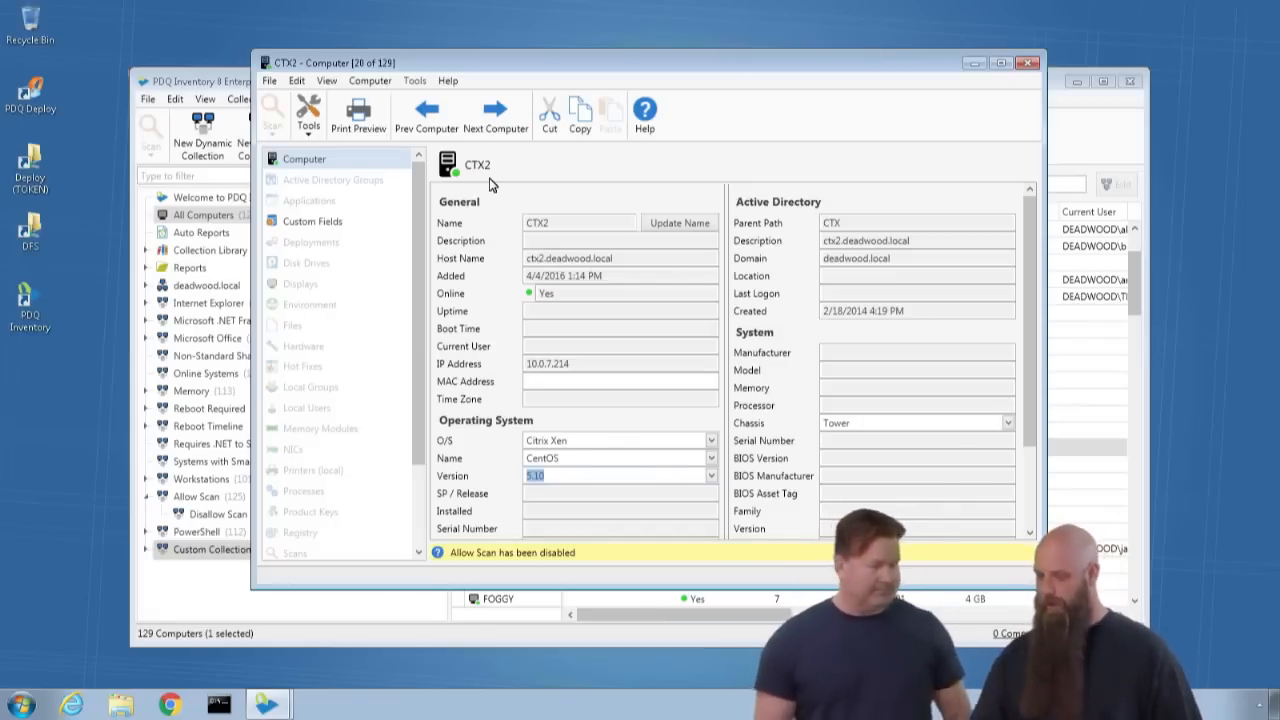
pyautogui.click(1027, 62)
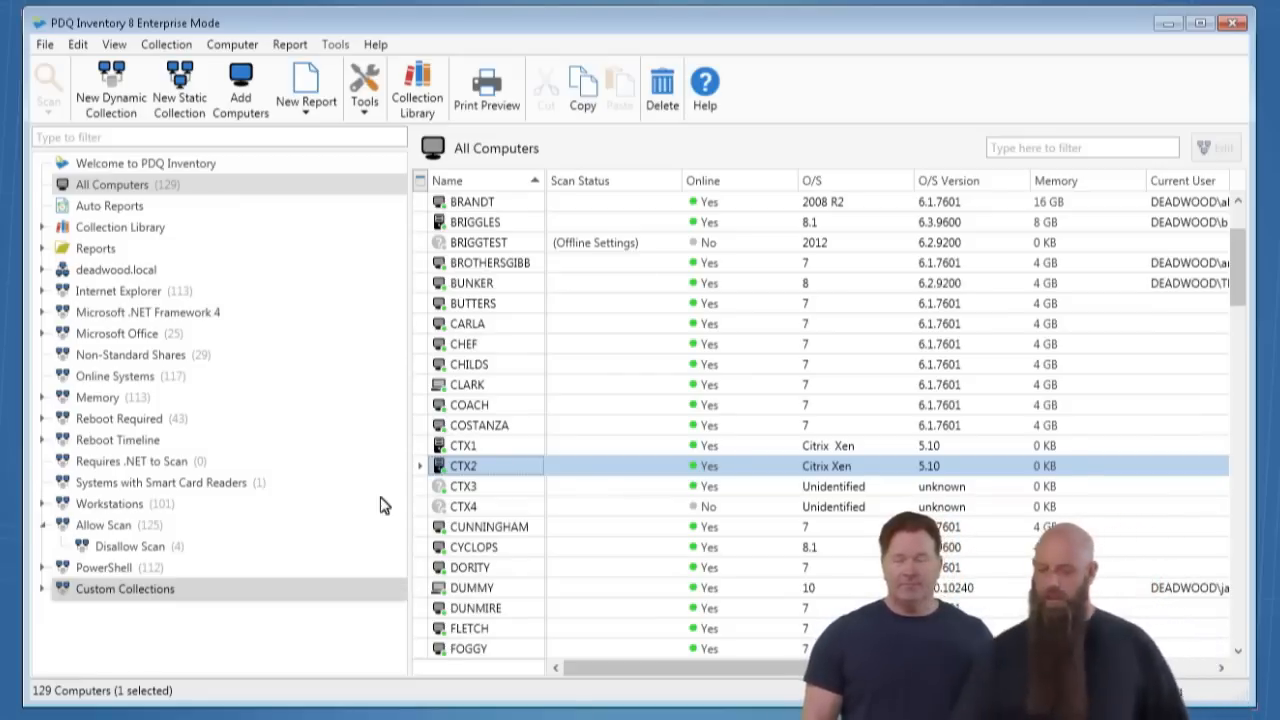
# - Open the Misc. Files scan profile for editing from the Scan Profiles preferences
pyautogui.click(44, 48)
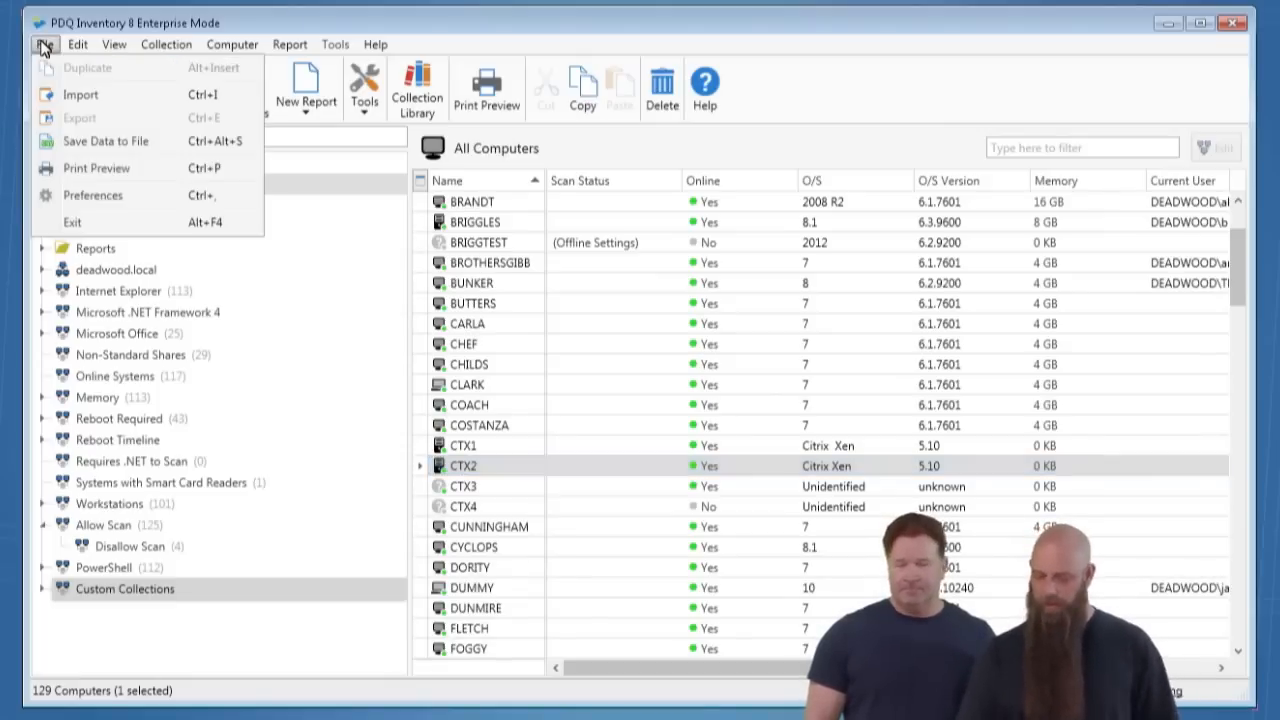
pyautogui.click(84, 206)
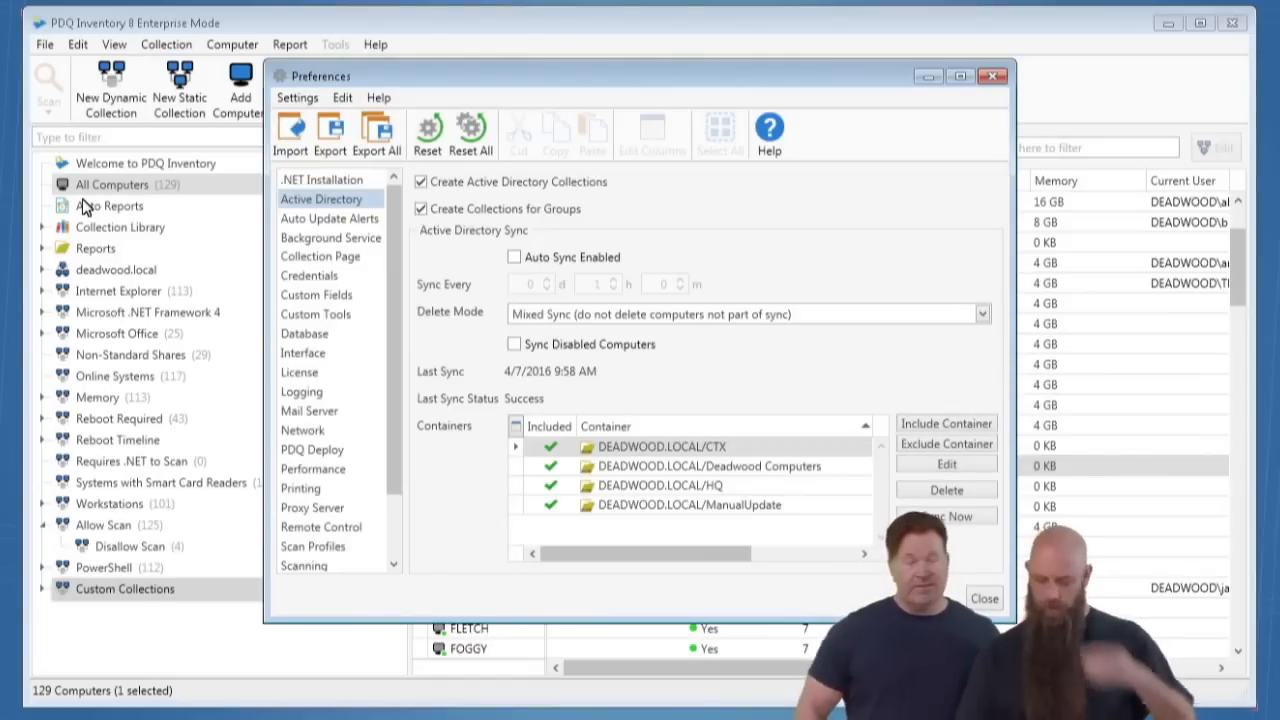
pyautogui.click(320, 560)
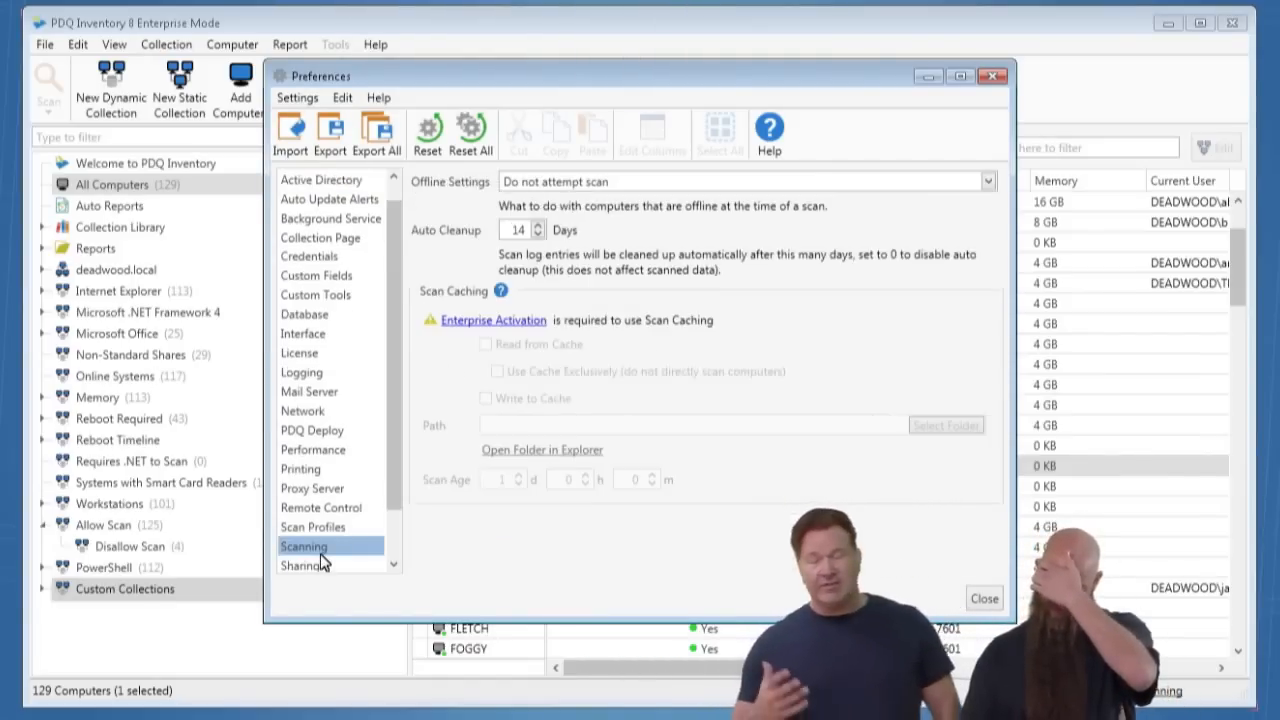
pyautogui.click(322, 525)
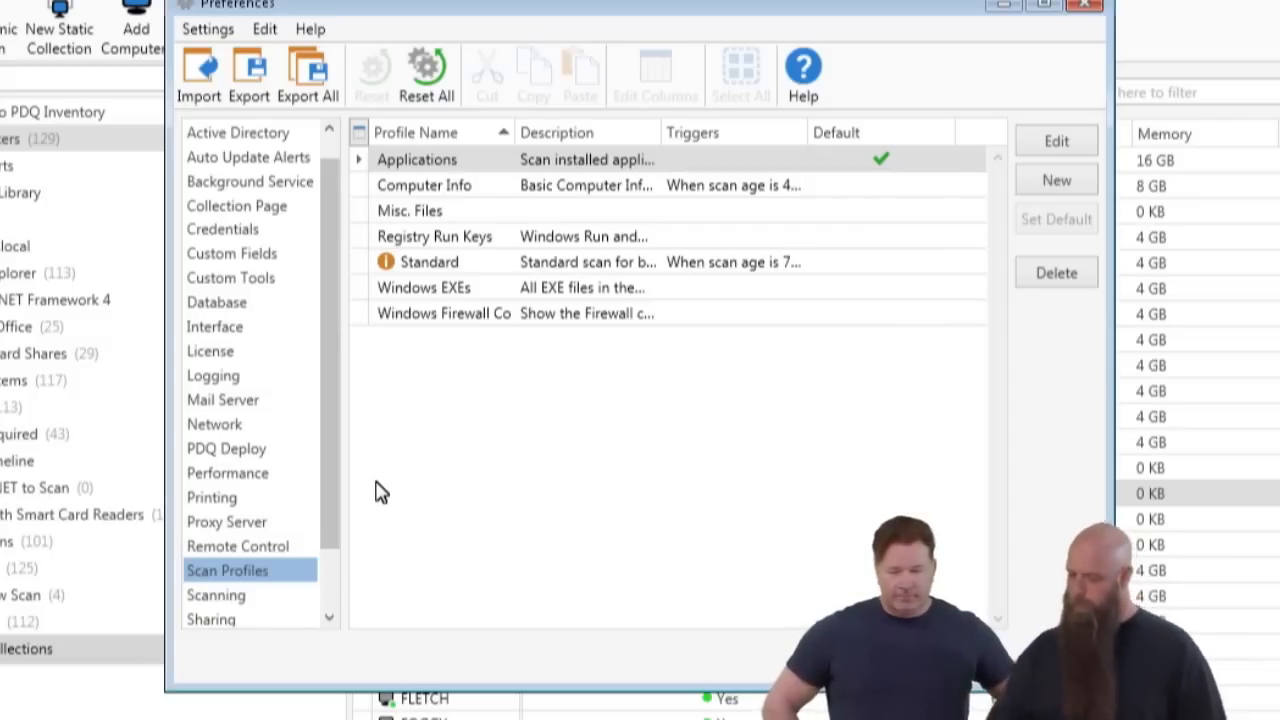
pyautogui.click(460, 214)
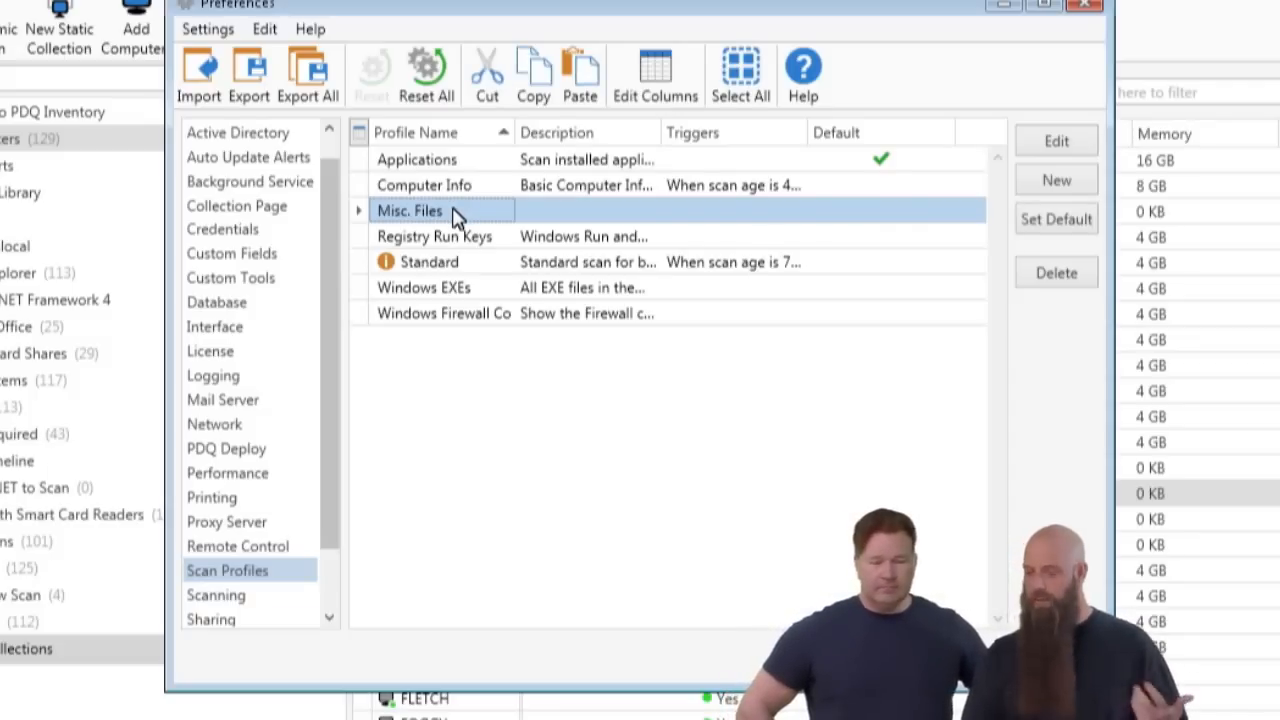
pyautogui.click(1070, 143)
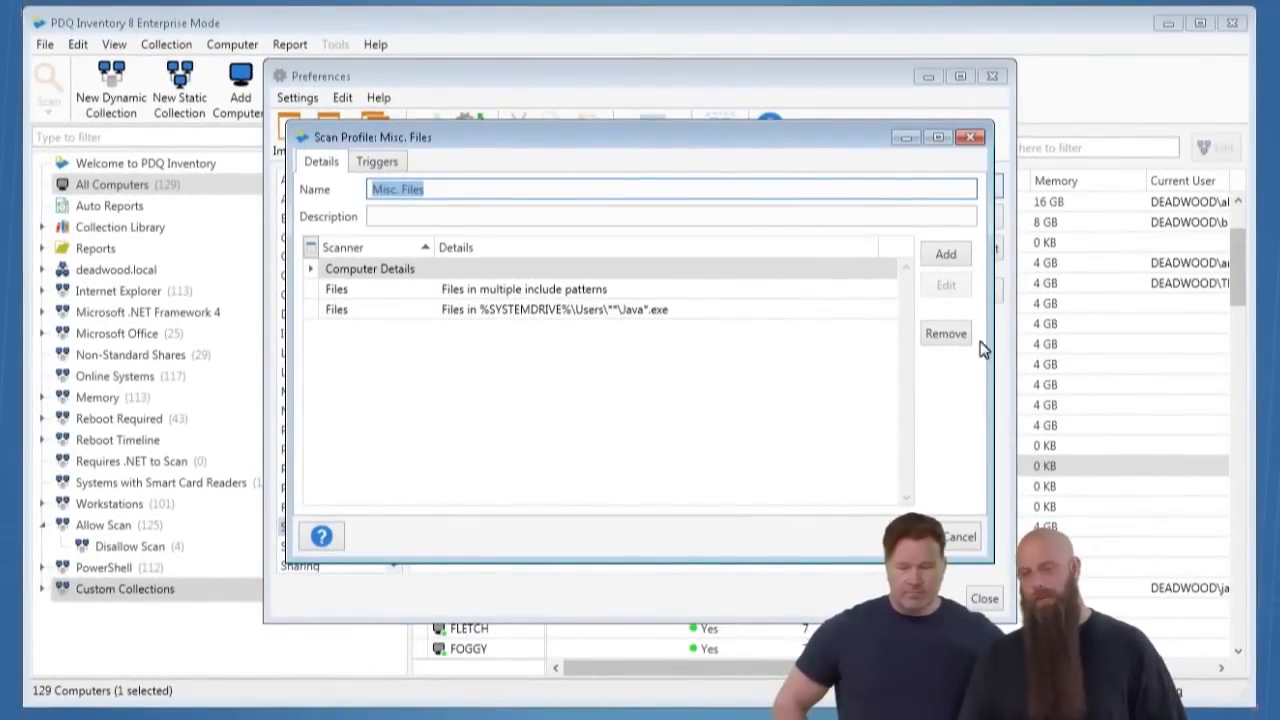
# - Review the scanner types that can be added and the multiple include patterns of the first Files scanner, and cancel out of it
pyautogui.click(946, 255)
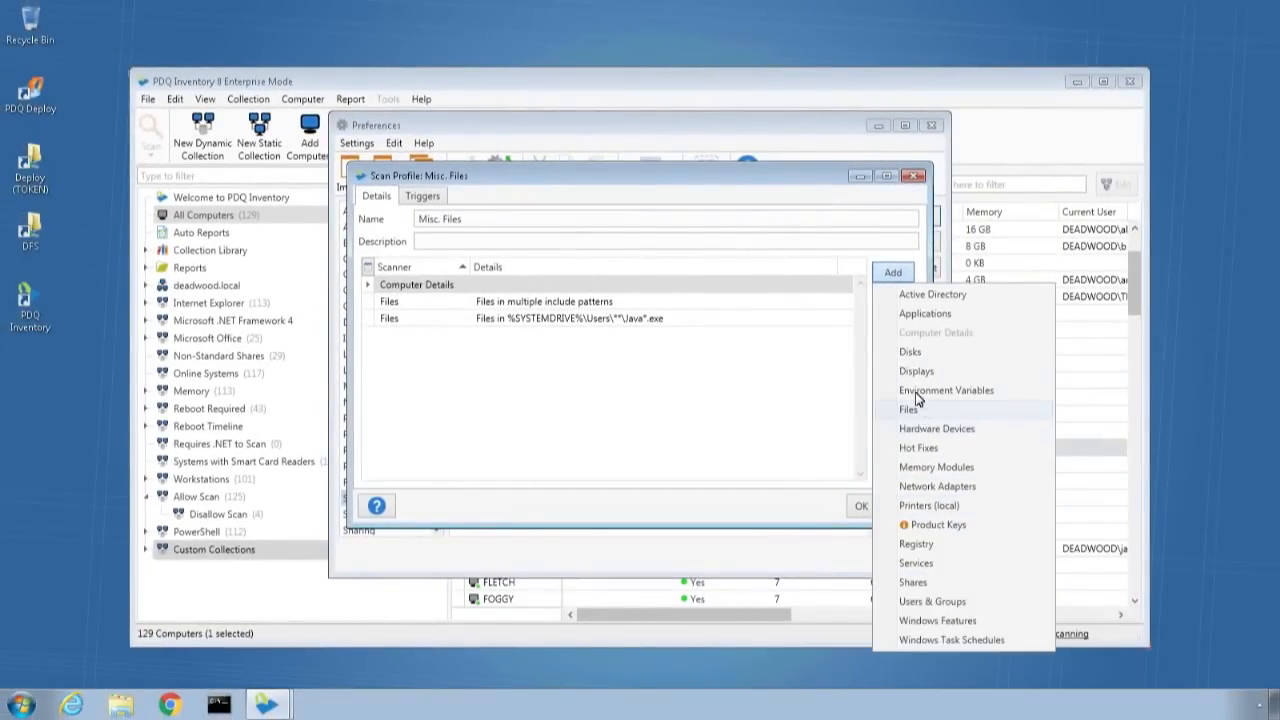
pyautogui.click(472, 304)
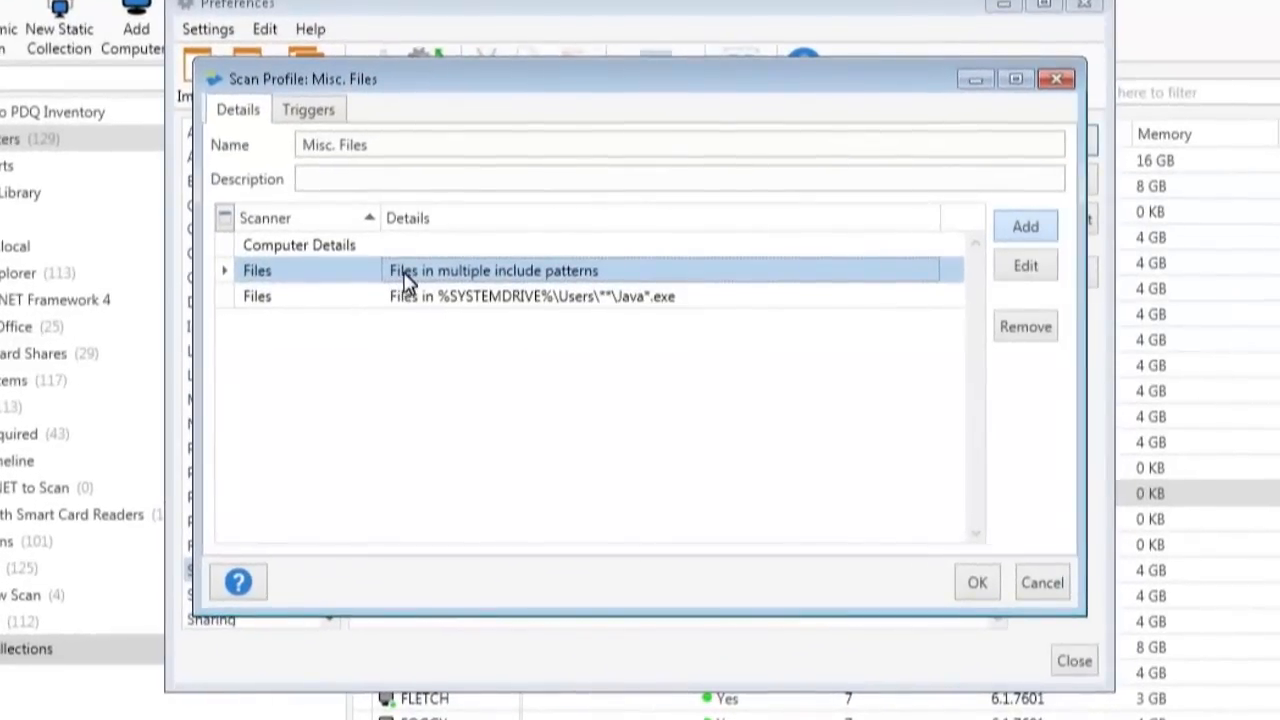
pyautogui.doubleClick(472, 304)
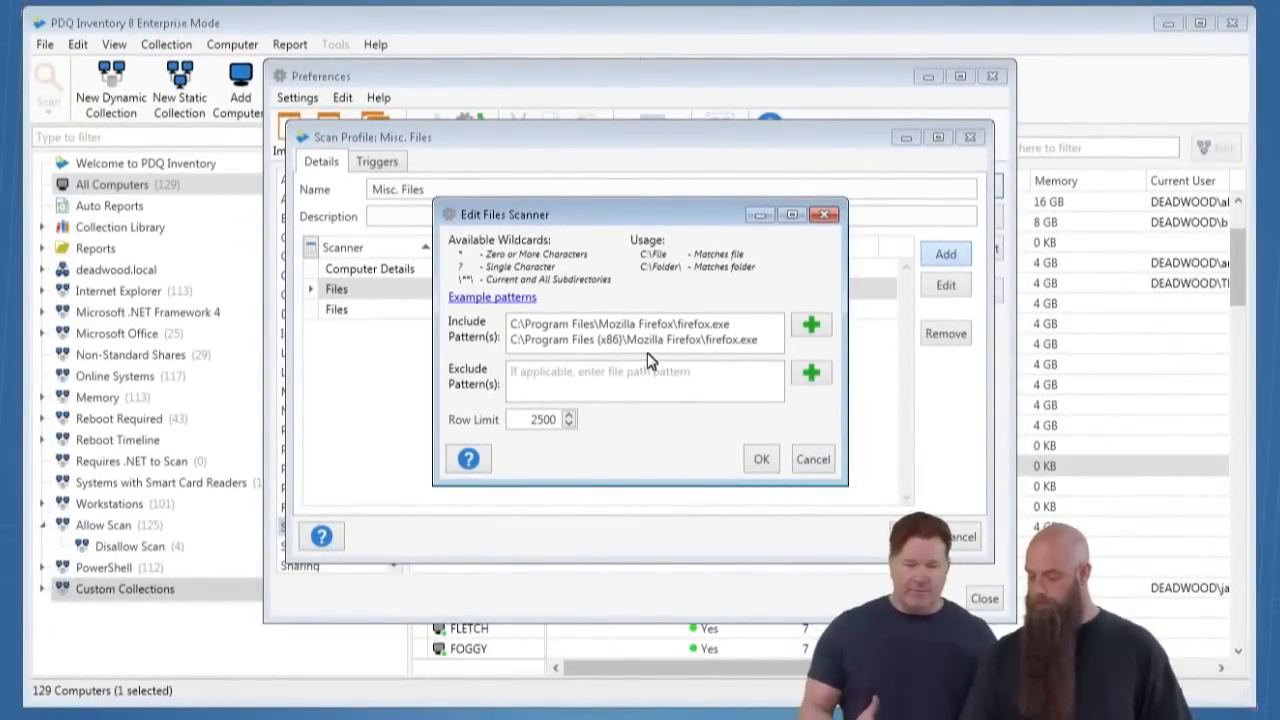
pyautogui.click(799, 461)
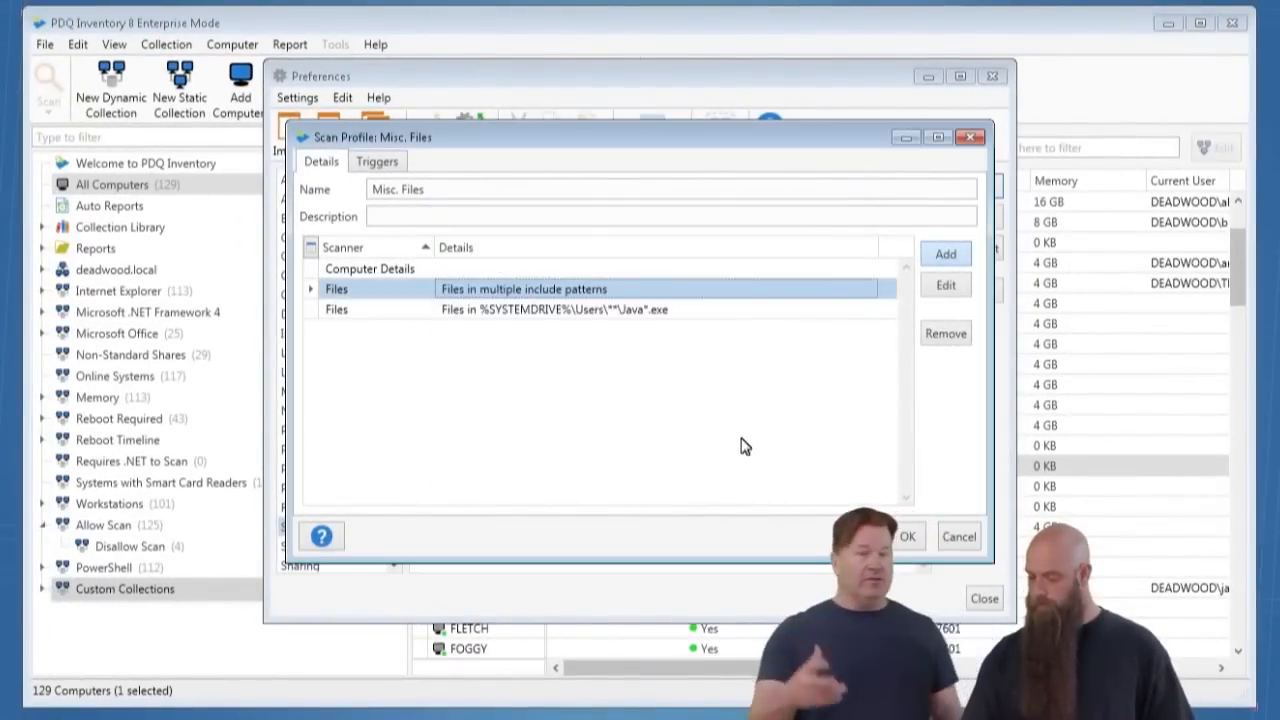
# - Set the Java Files scanner's include pattern to %SYSTEMDRIVE%\Users\**\Desktop\Java*.exe, save the scan profile and close the preferences
pyautogui.doubleClick(470, 315)
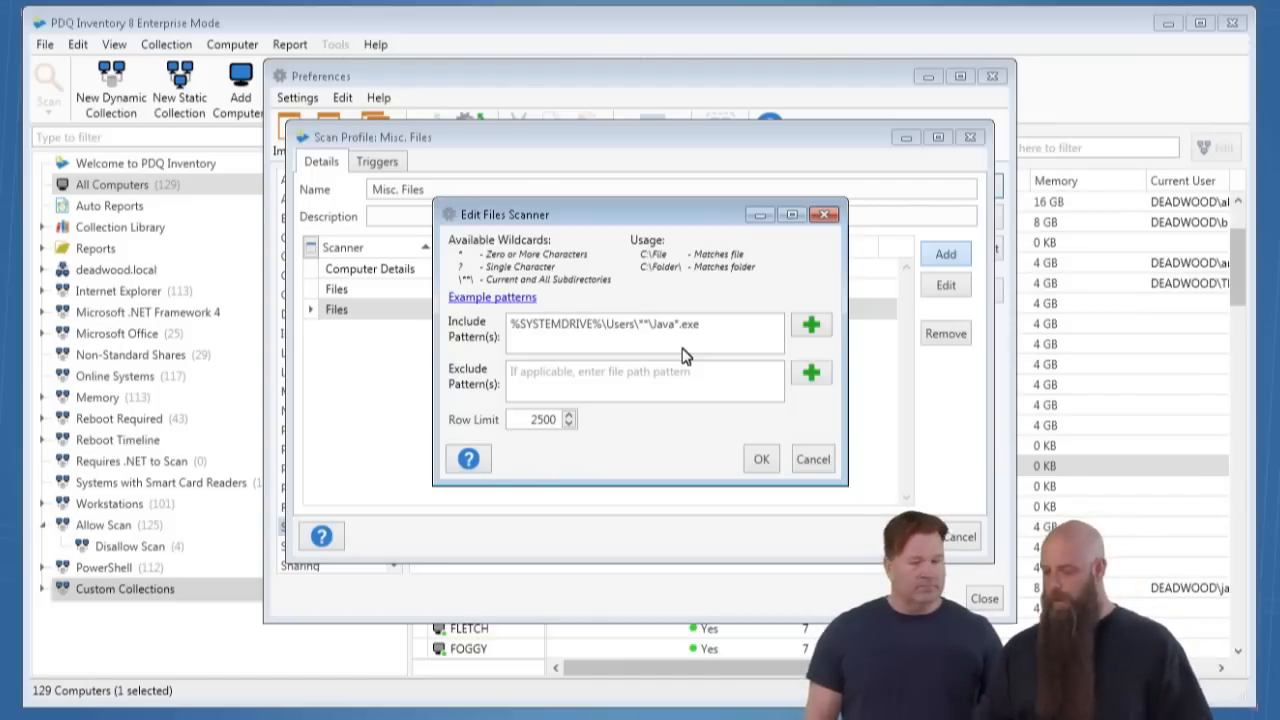
pyautogui.click(651, 324)
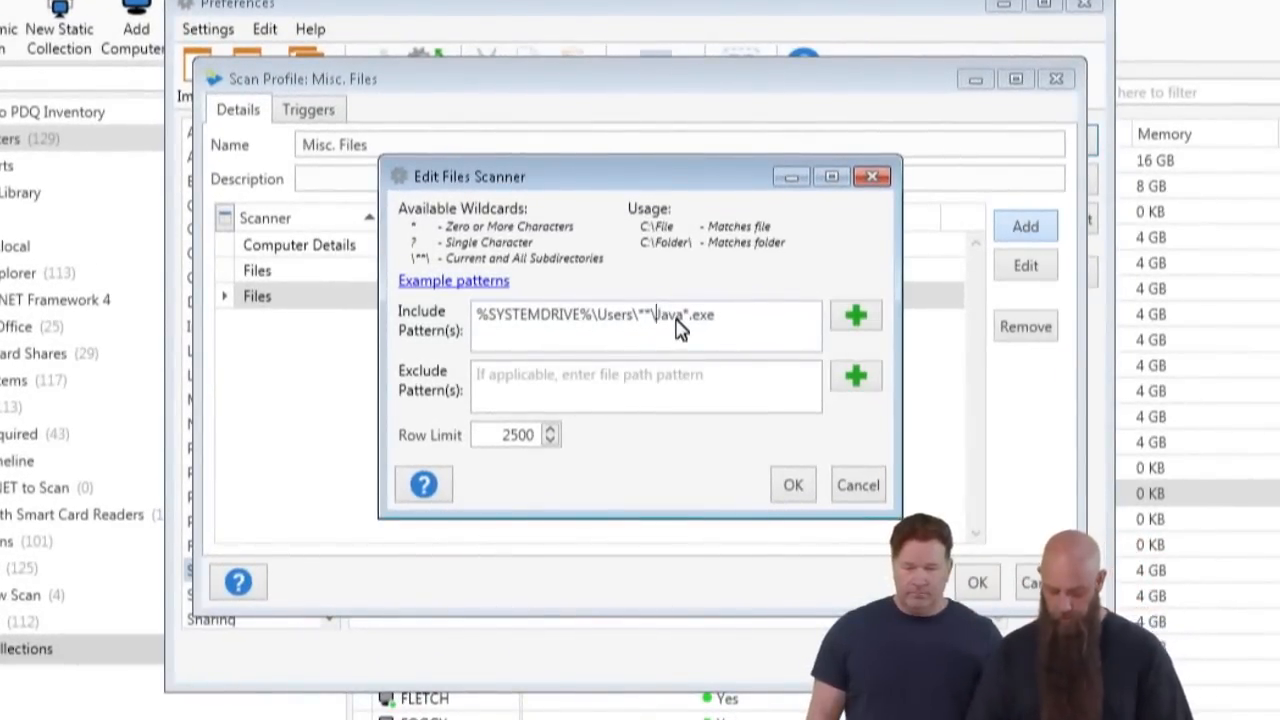
pyautogui.write('Desktop\\')
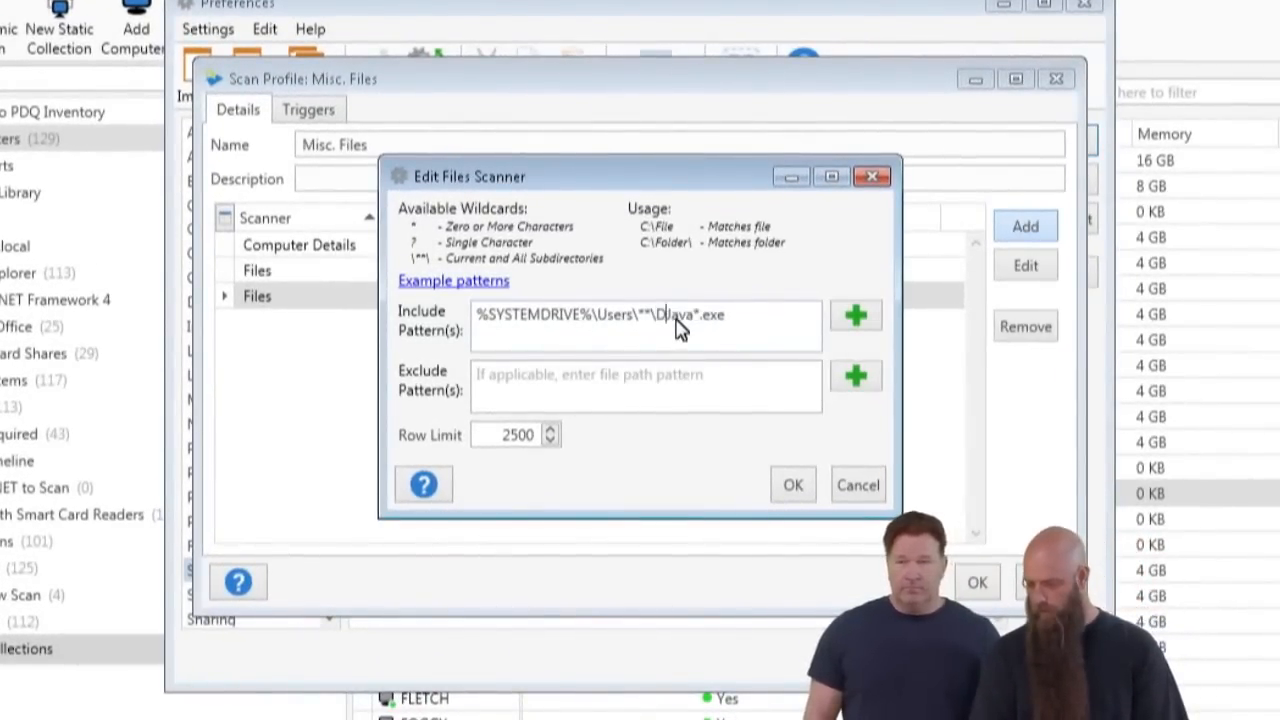
pyautogui.write('\\')
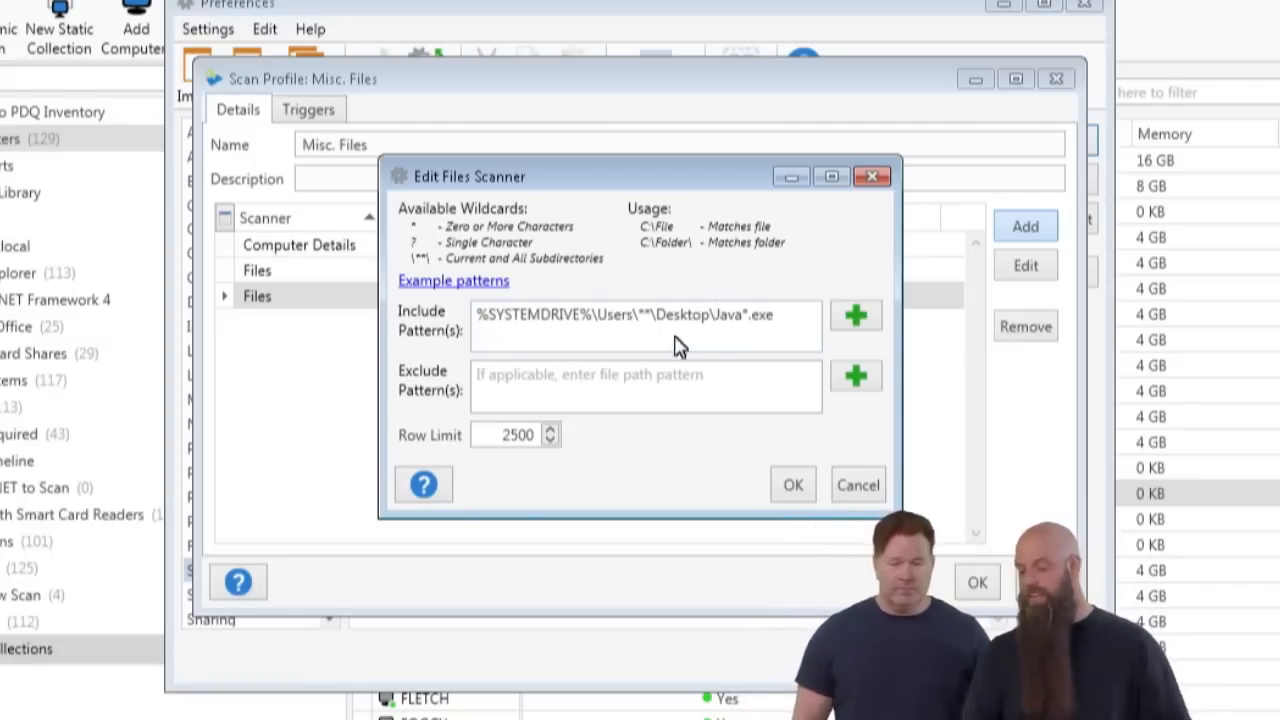
pyautogui.click(792, 487)
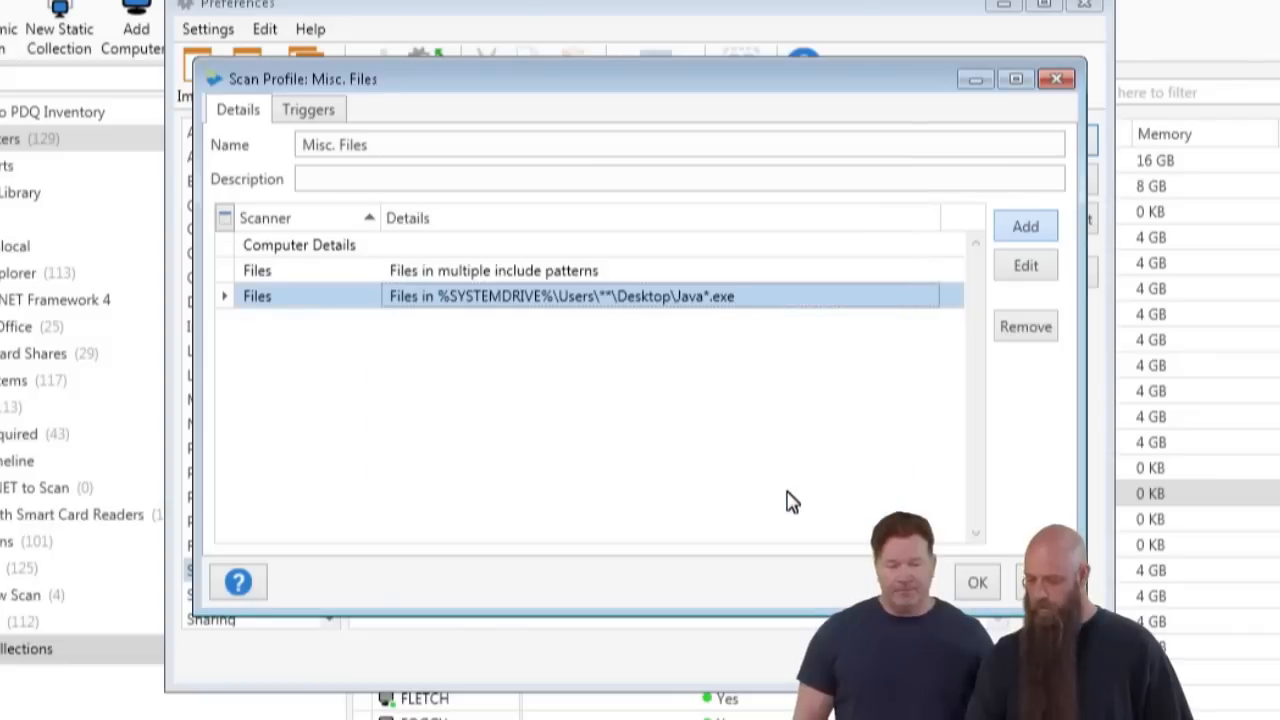
pyautogui.click(978, 584)
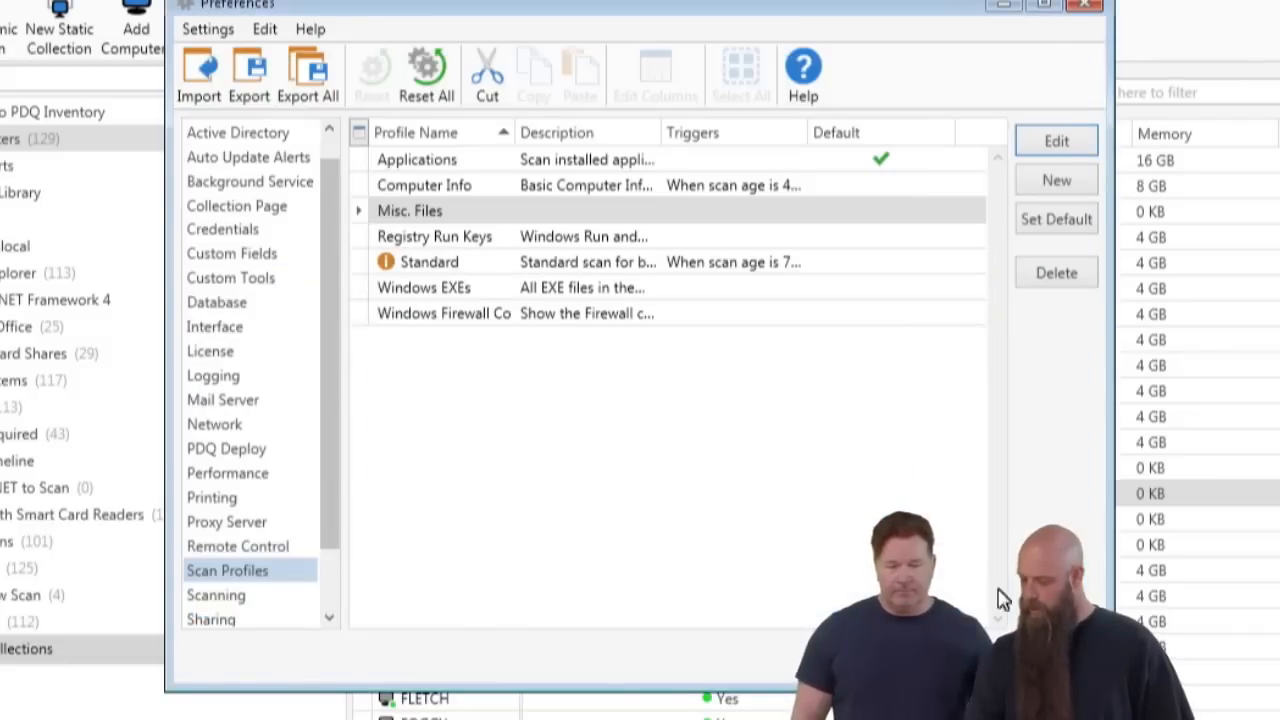
pyautogui.click(1056, 661)
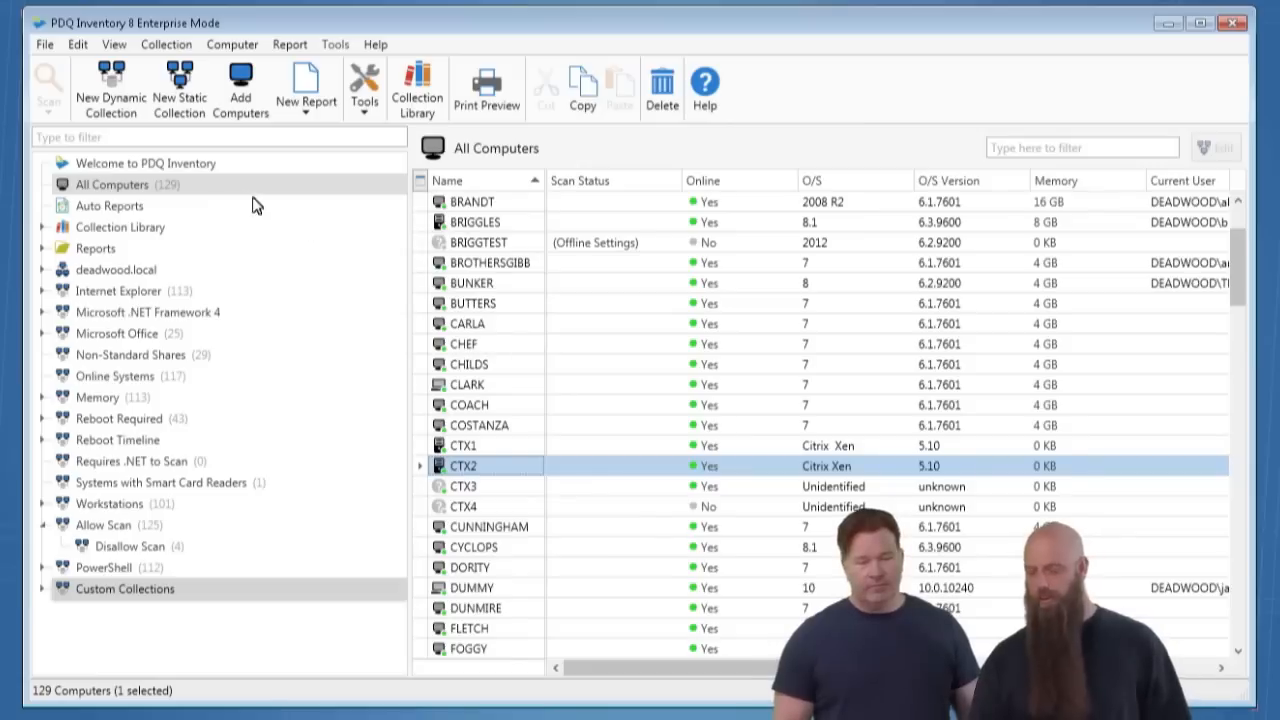
# - Scan the computers from BRANDT through COACH, excluding BRIGGTEST, with the Misc. Files profile
pyautogui.click(486, 326)
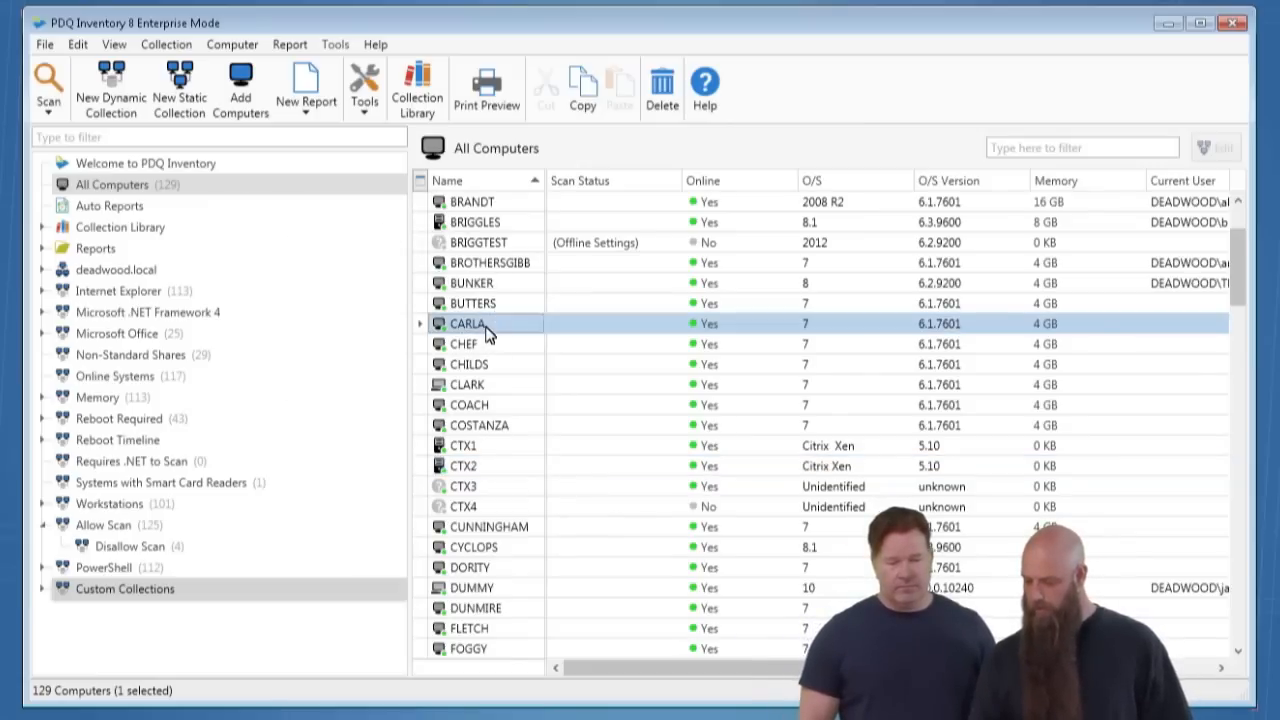
pyautogui.click(476, 205)
pyautogui.keyDown('shift'); pyautogui.click(463, 404); pyautogui.keyUp('shift')
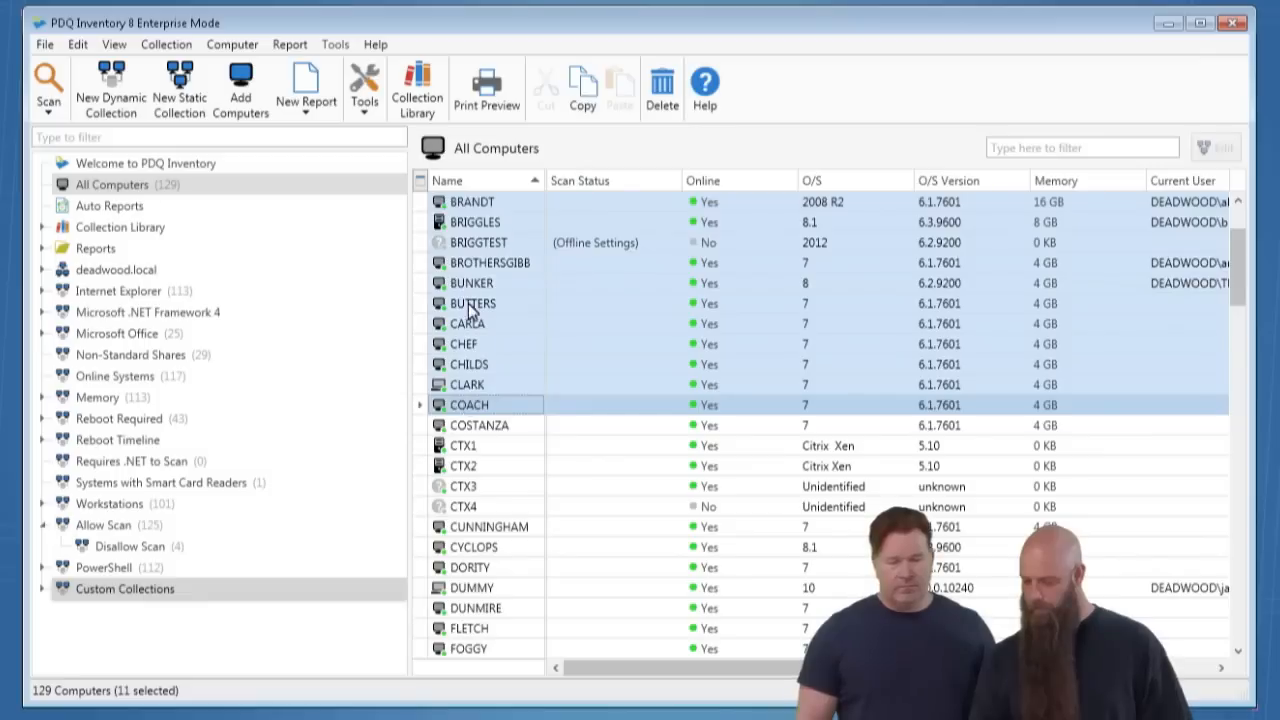
pyautogui.keyDown('ctrl'); pyautogui.click(470, 242); pyautogui.keyUp('ctrl')
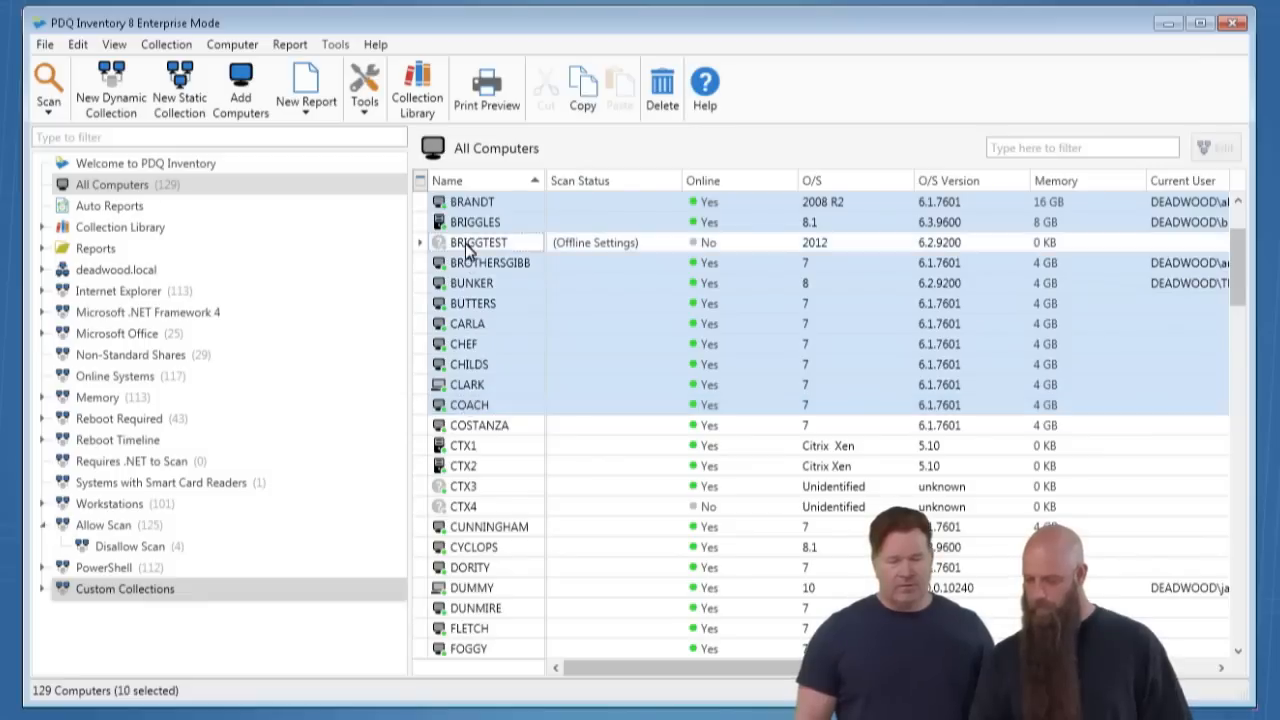
pyautogui.click(47, 112)
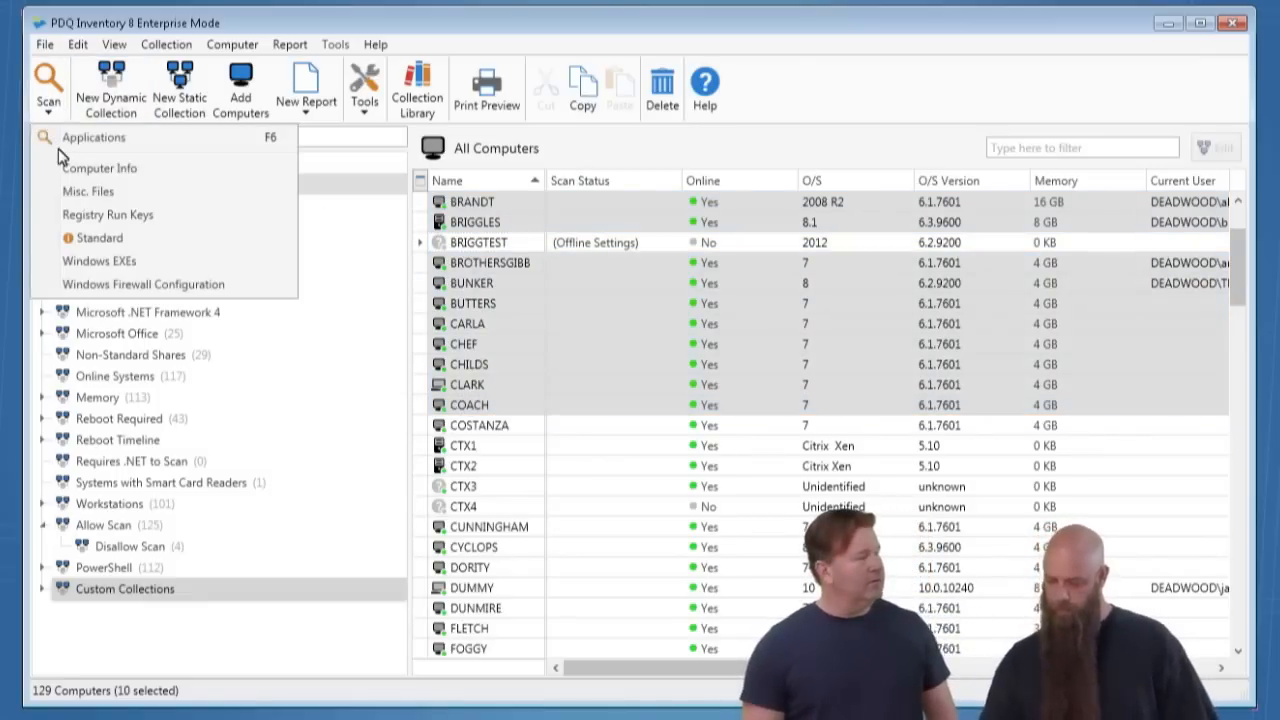
pyautogui.click(111, 193)
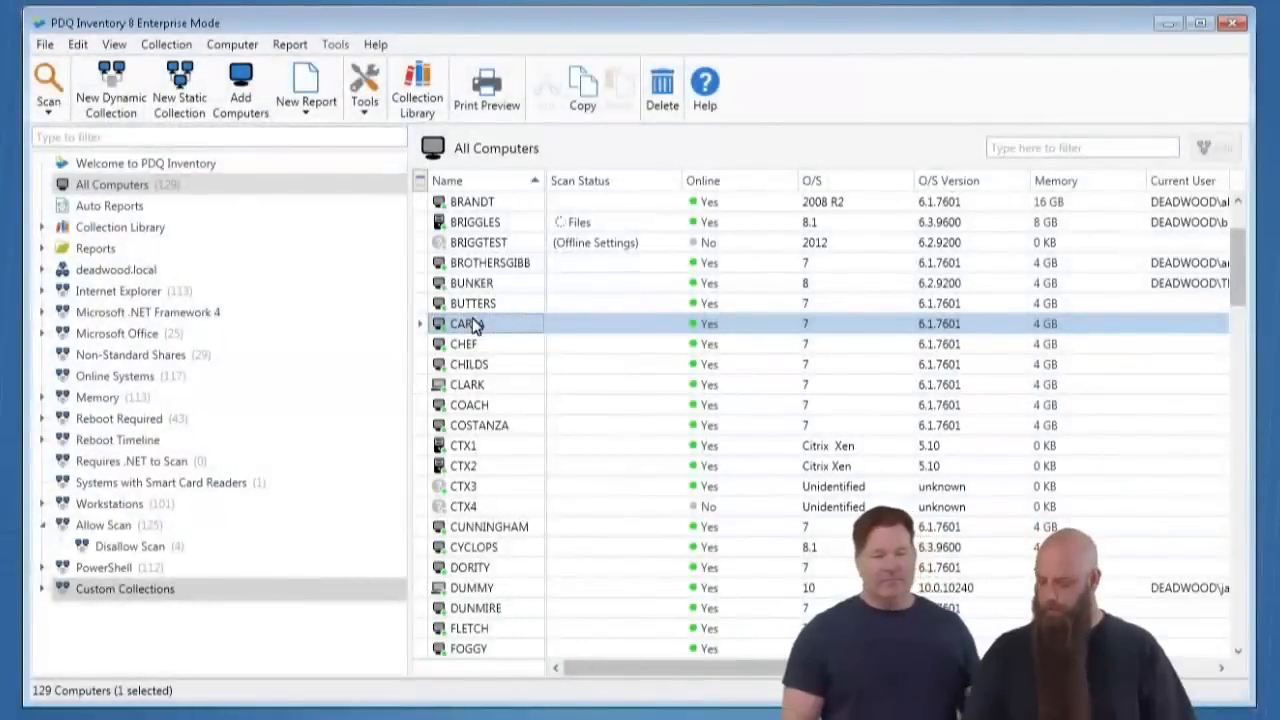
# - Open CARLA's details, examine the files collected by the scan and close the window
pyautogui.doubleClick(475, 325)
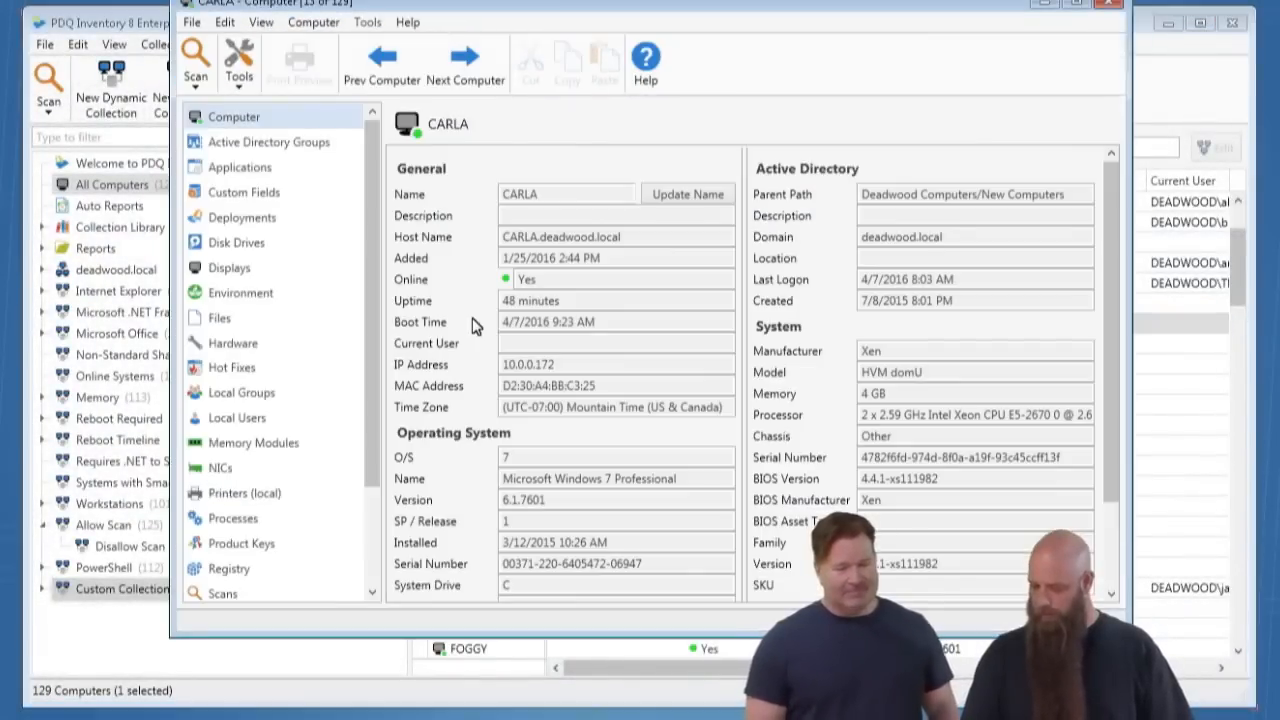
pyautogui.click(218, 320)
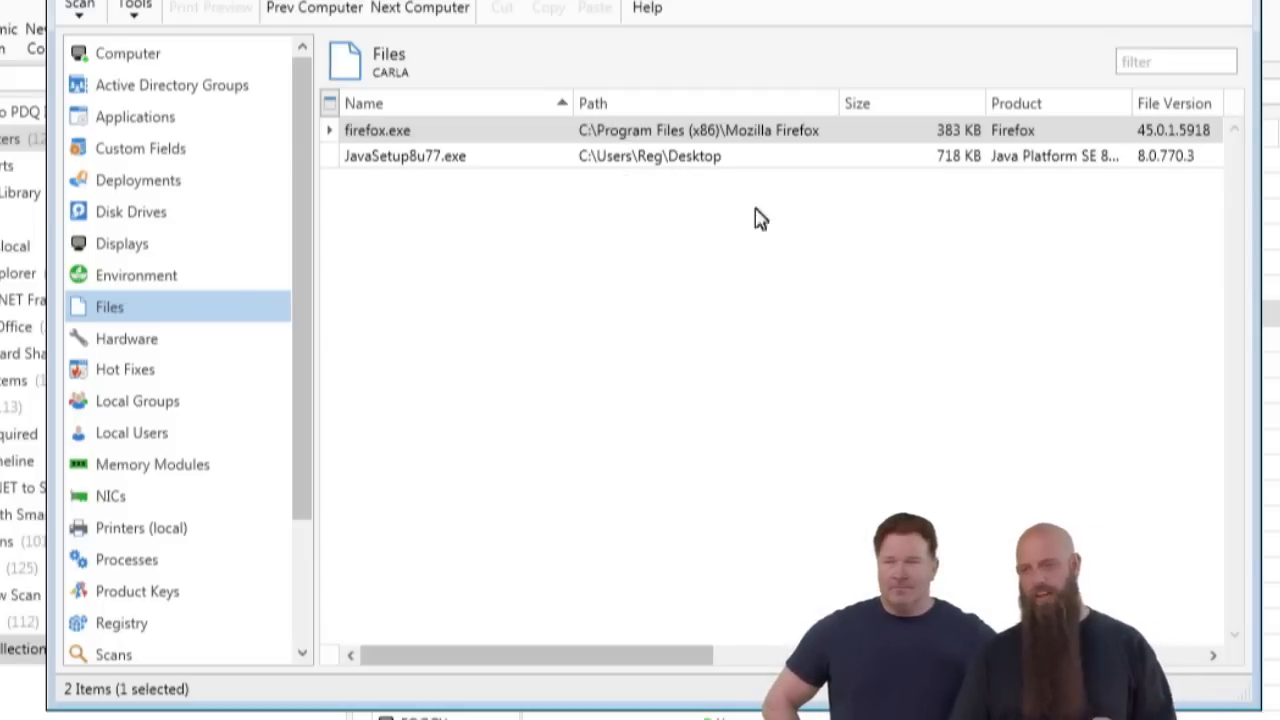
pyautogui.hotkey('alt', 'F4')
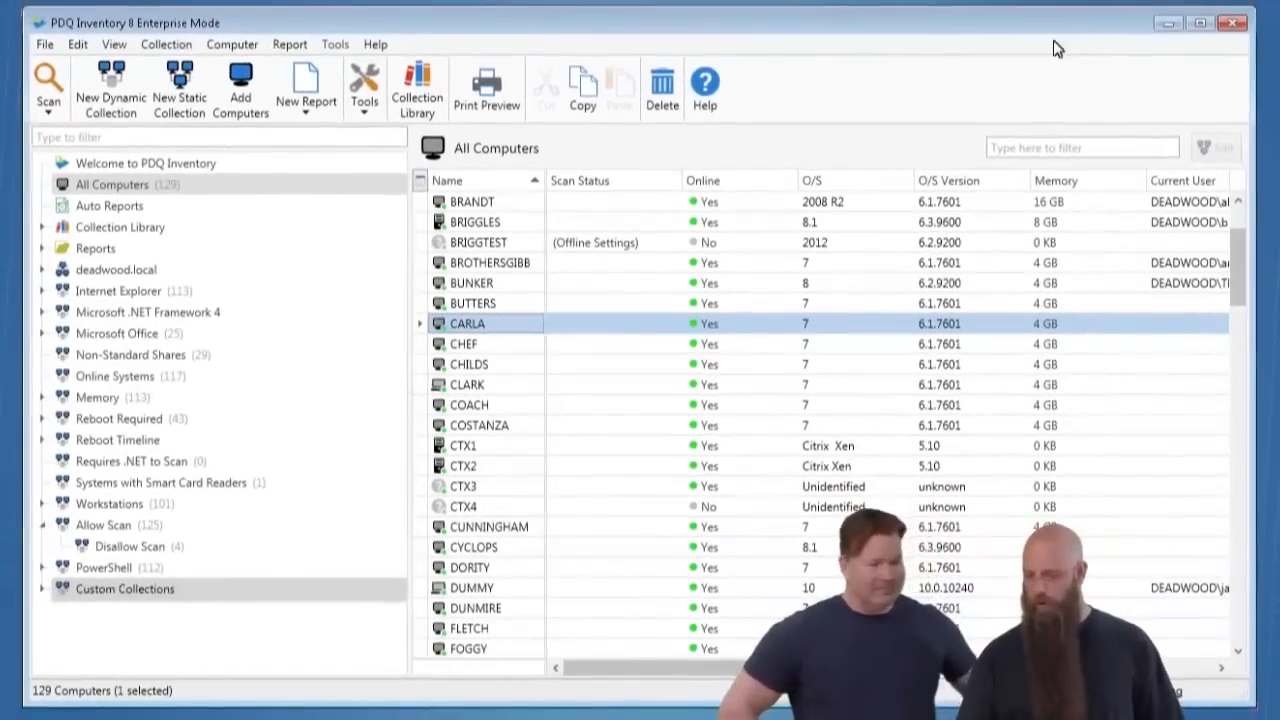
# - Recheck the Desktop Java include pattern in the Misc. Files scan profile, cancelling both editors and closing the preferences
pyautogui.hotkey('ctrl', ',')
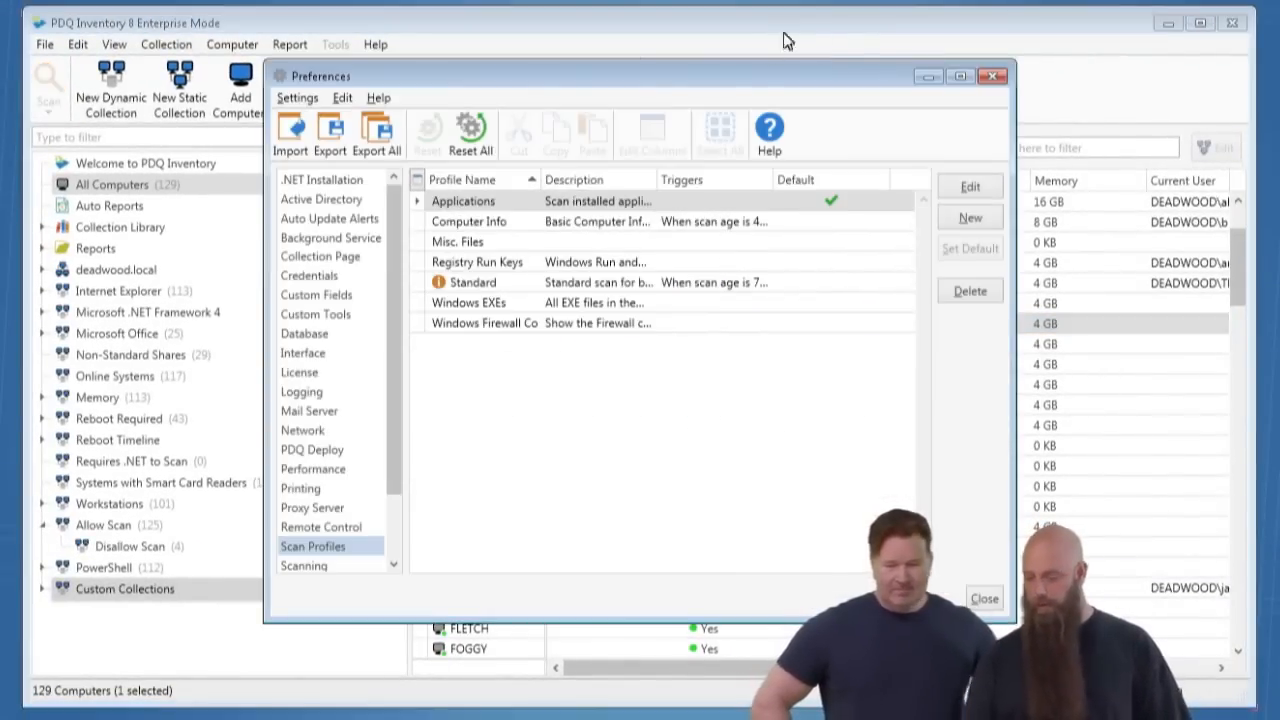
pyautogui.doubleClick(487, 250)
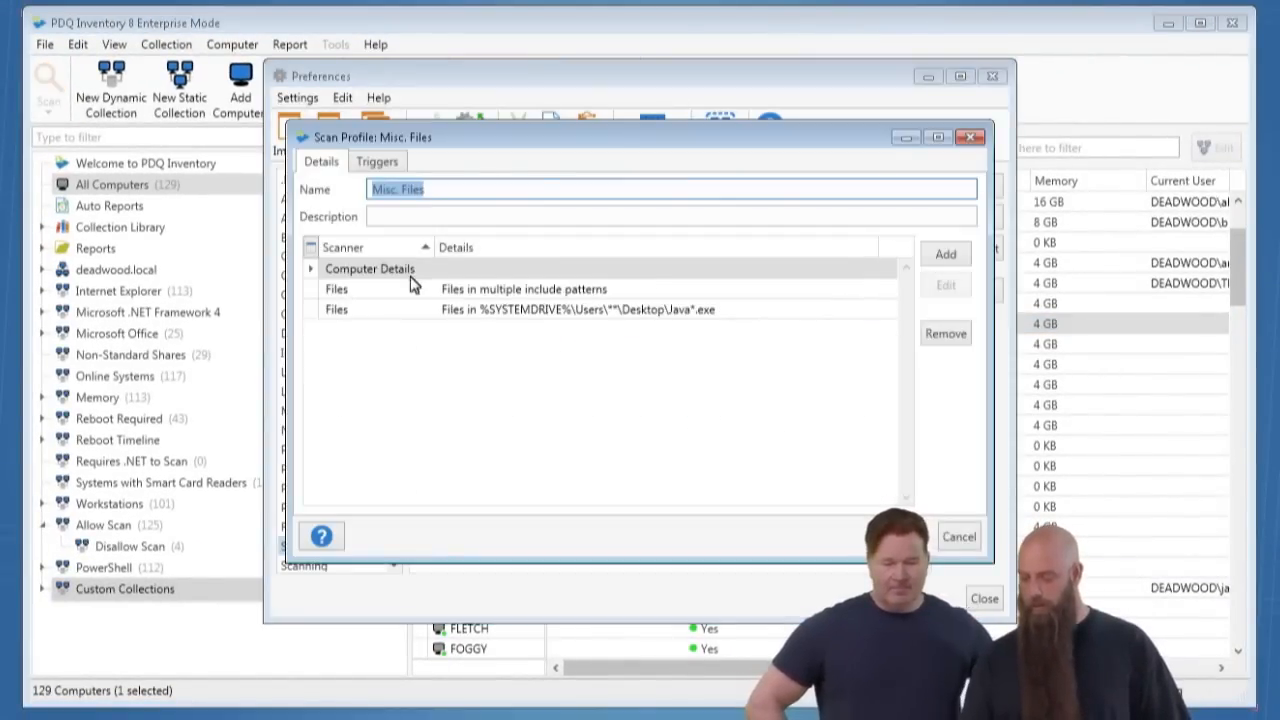
pyautogui.doubleClick(533, 303)
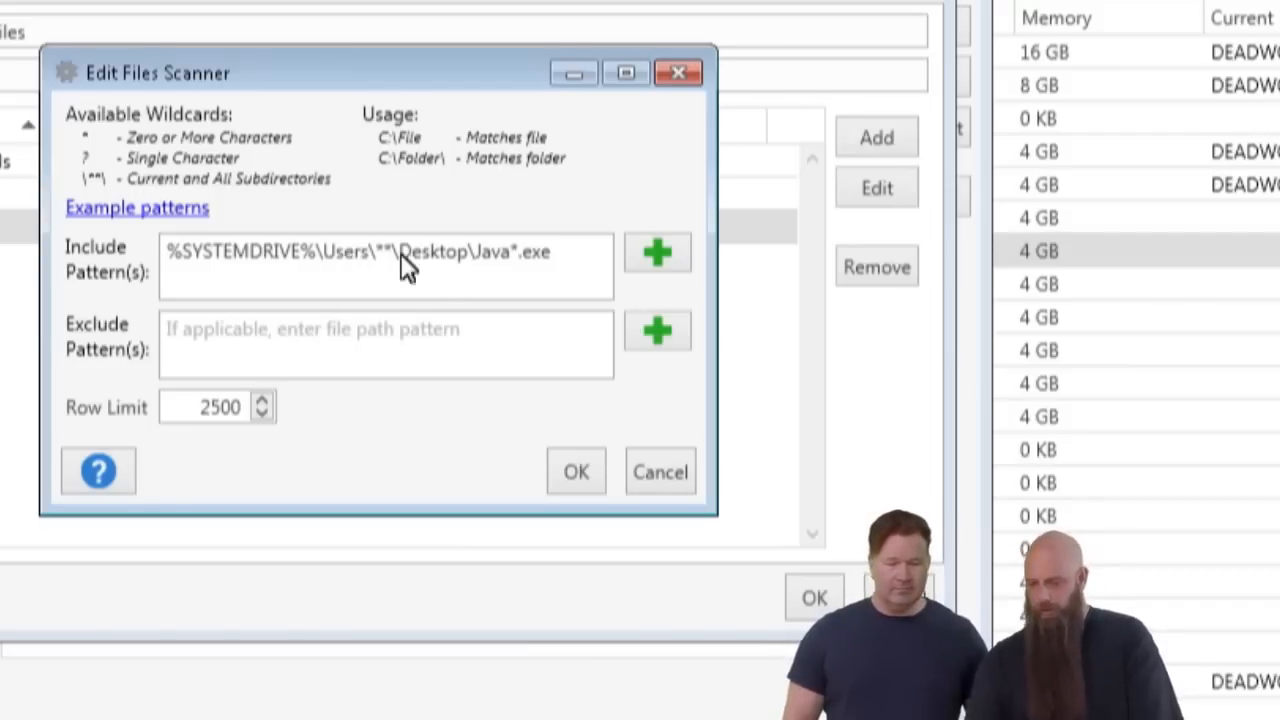
pyautogui.click(662, 473)
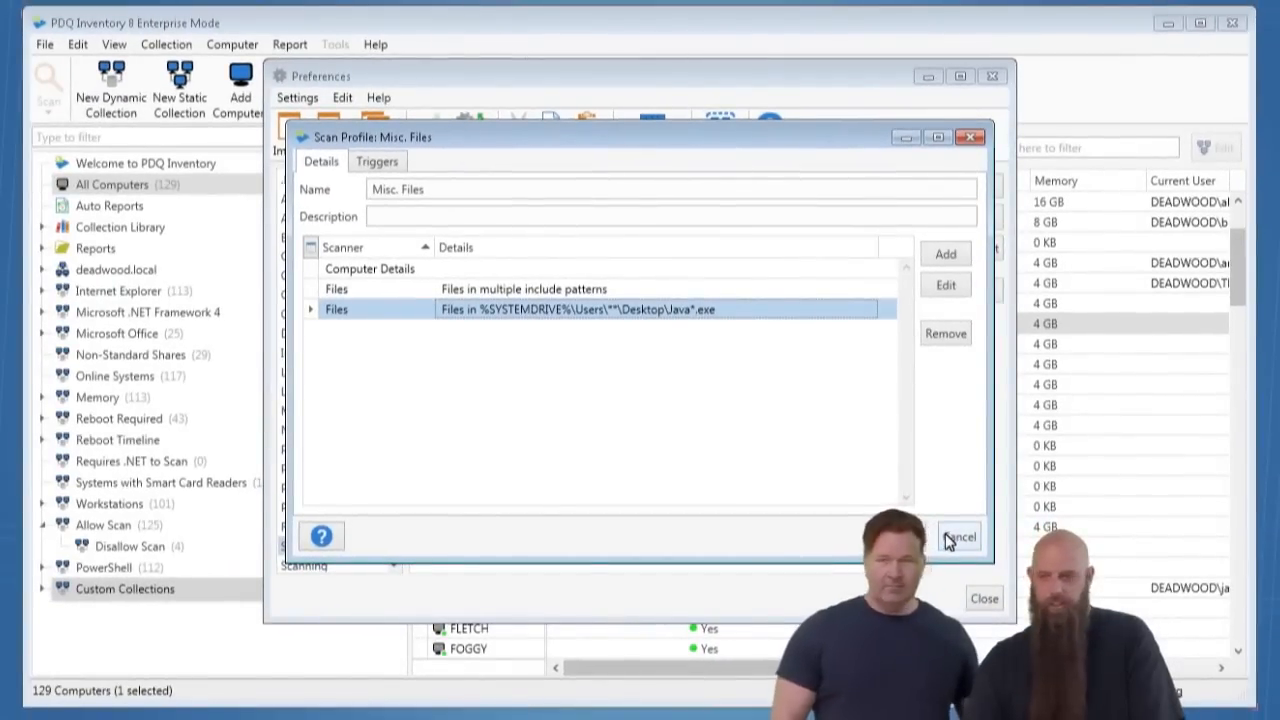
pyautogui.click(950, 538)
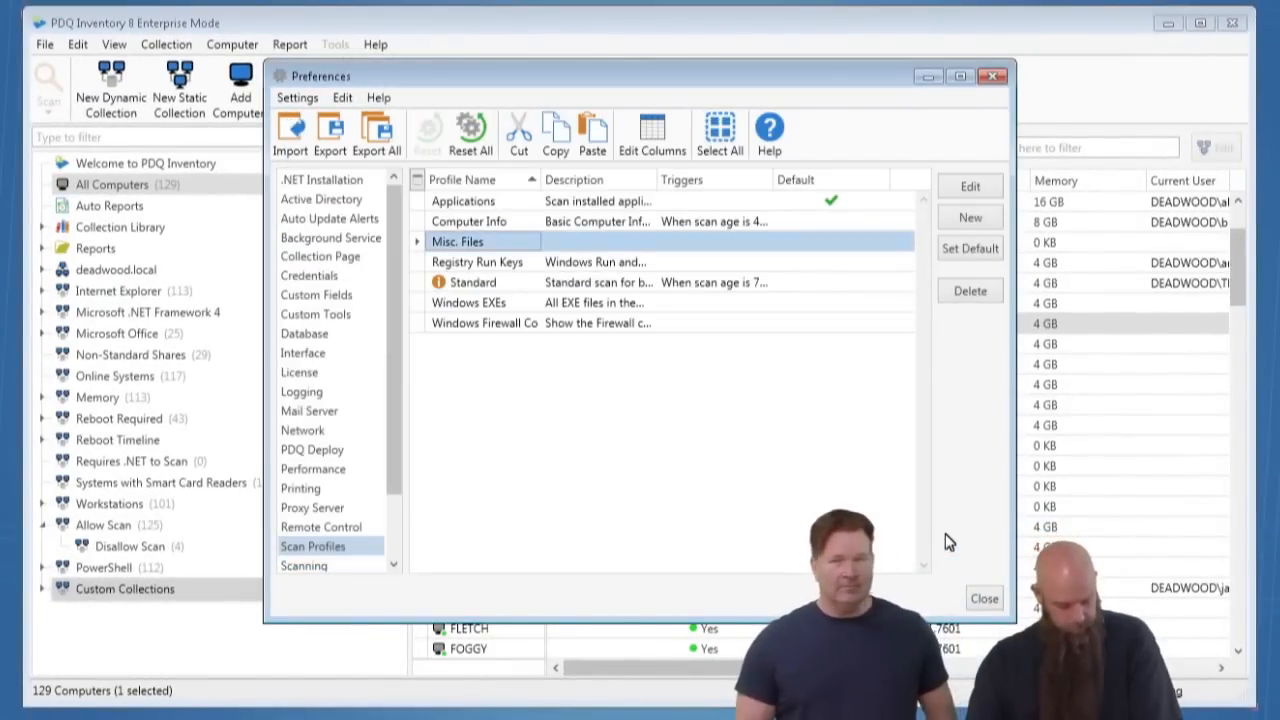
pyautogui.click(984, 598)
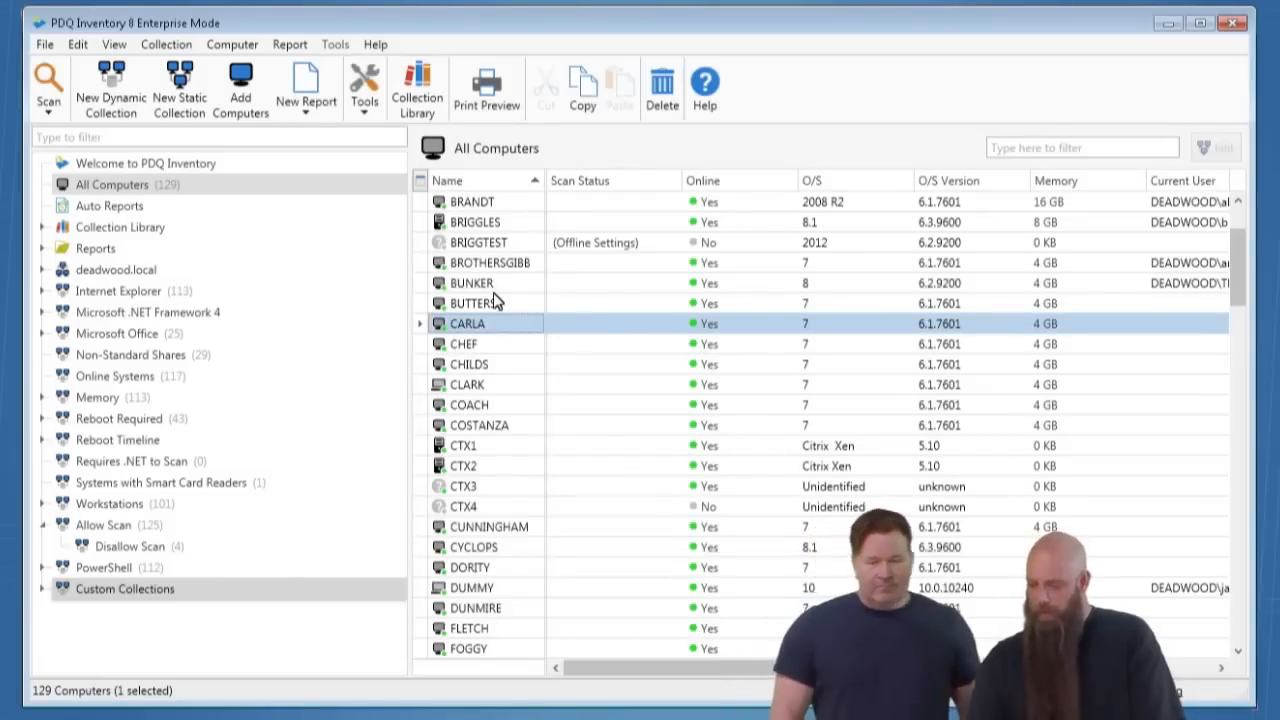
# - Review BRIGGLES' scanned files and hot fixes, widening the hot fixes' Name column, and close the computer's details
pyautogui.doubleClick(487, 224)
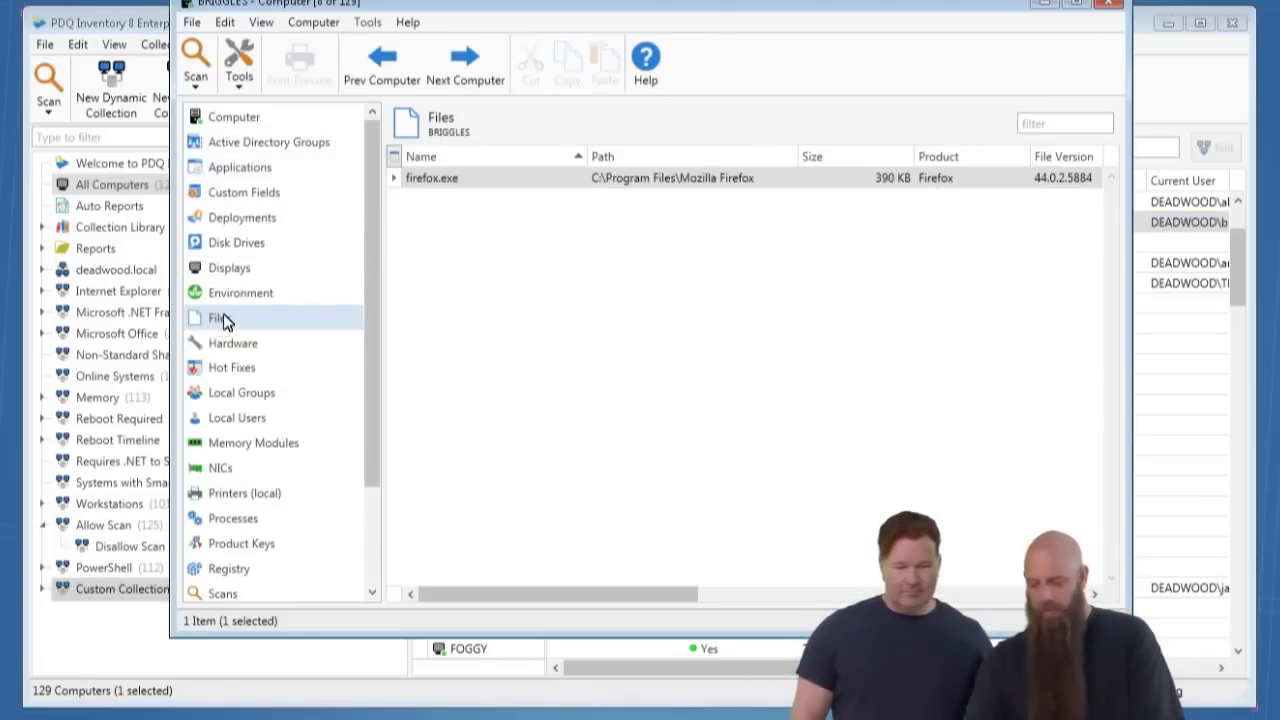
pyautogui.click(222, 370)
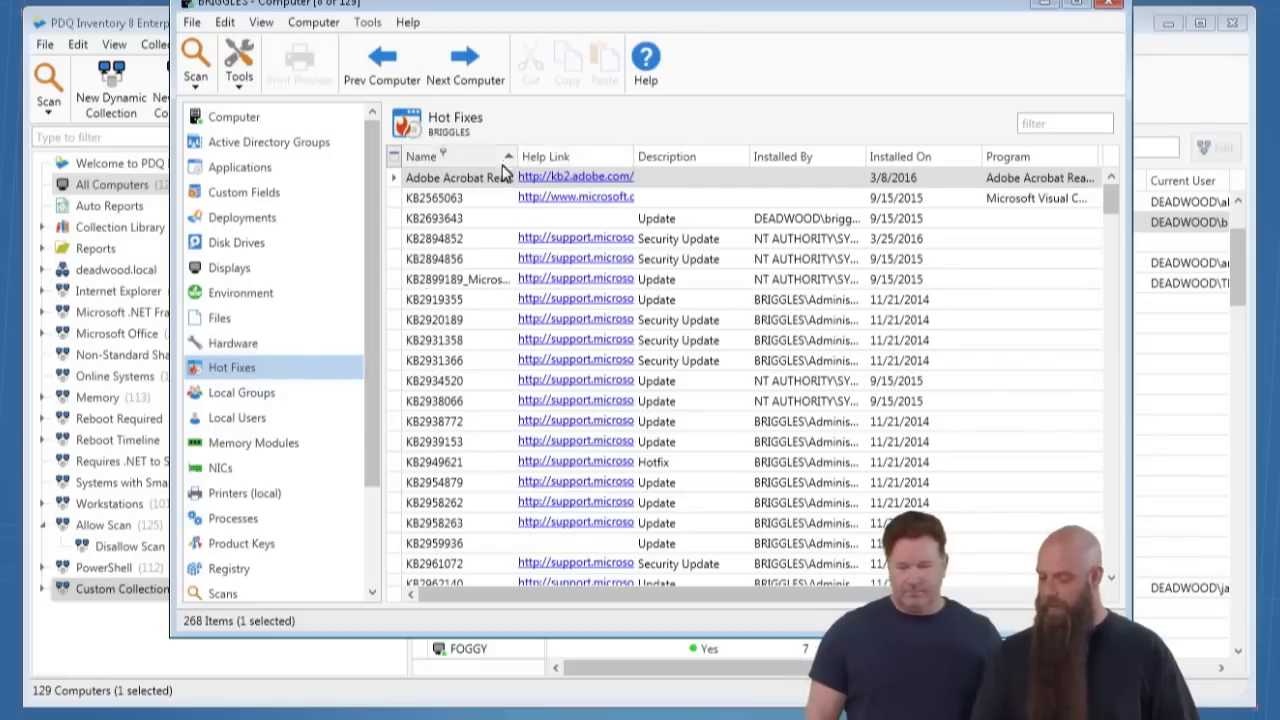
pyautogui.moveTo(515, 163); pyautogui.dragTo(533, 167)
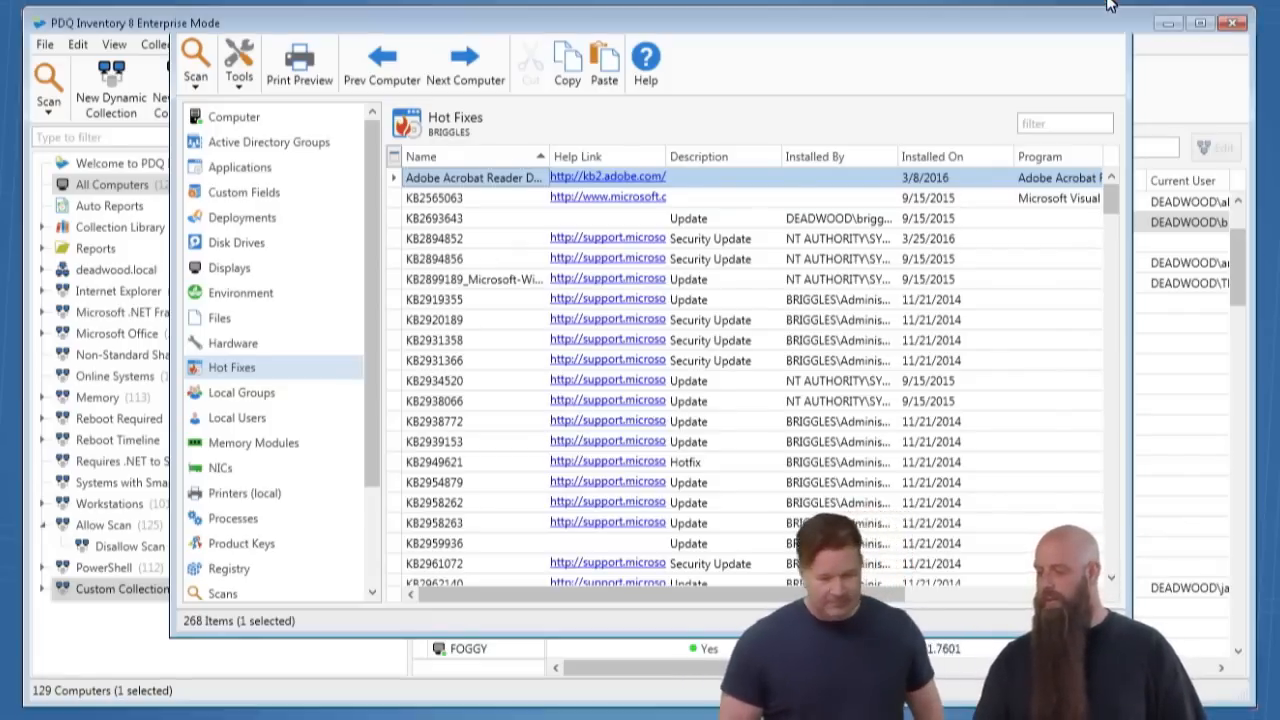
pyautogui.click(1108, 3)
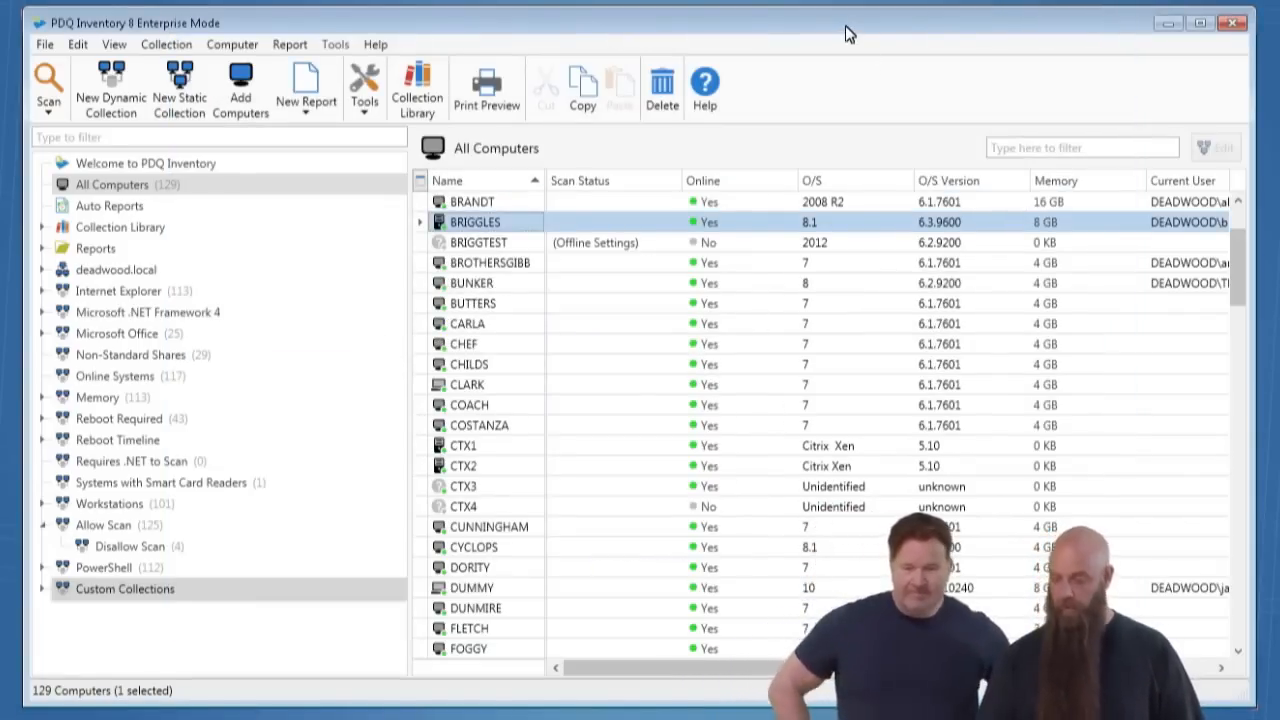
# - Open the Standard scan profile in the preferences, locate its Hot Fixes scanner, and cancel the profile editor
pyautogui.hotkey('ctrl', ',')
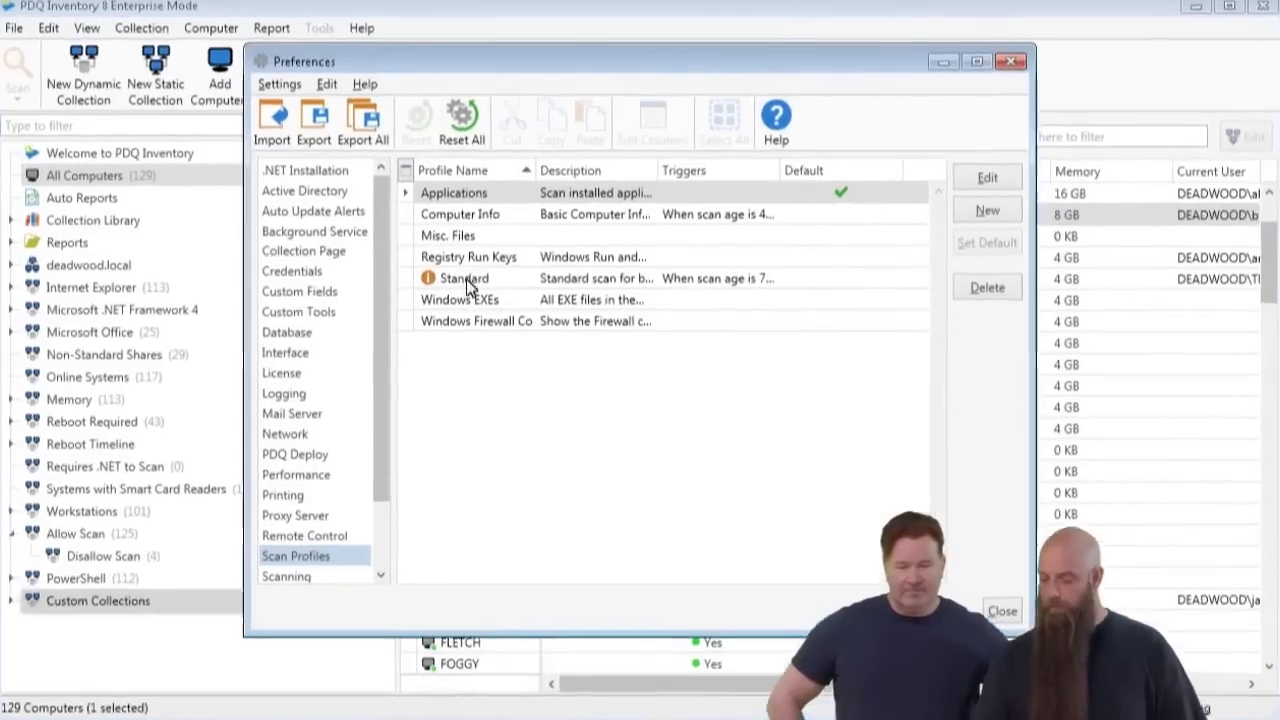
pyautogui.click(466, 280)
pyautogui.doubleClick(466, 280)
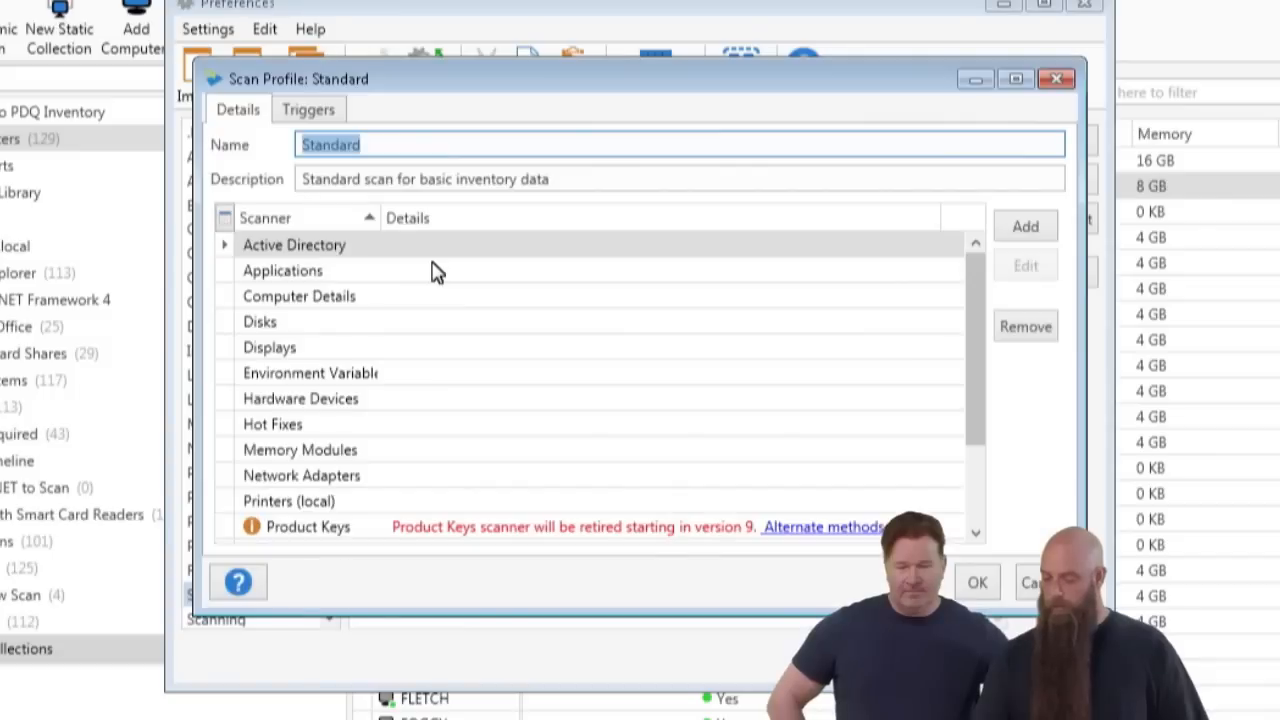
pyautogui.click(273, 430)
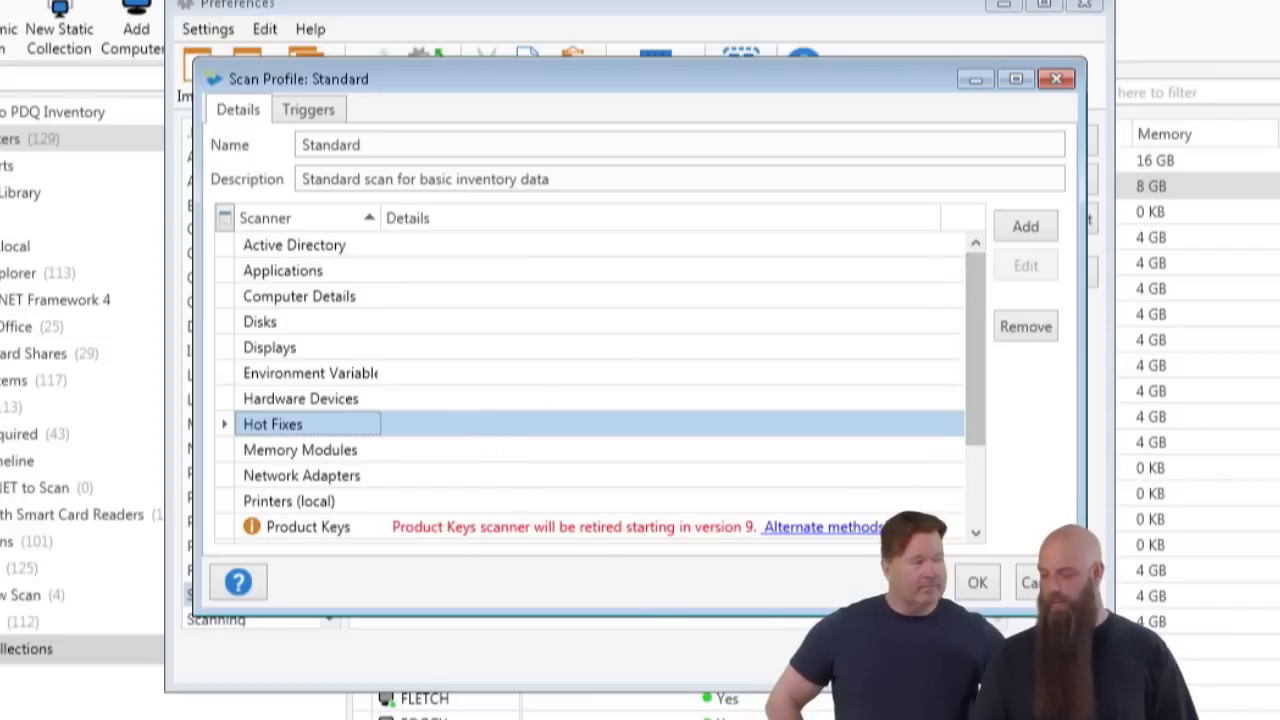
pyautogui.click(1041, 582)
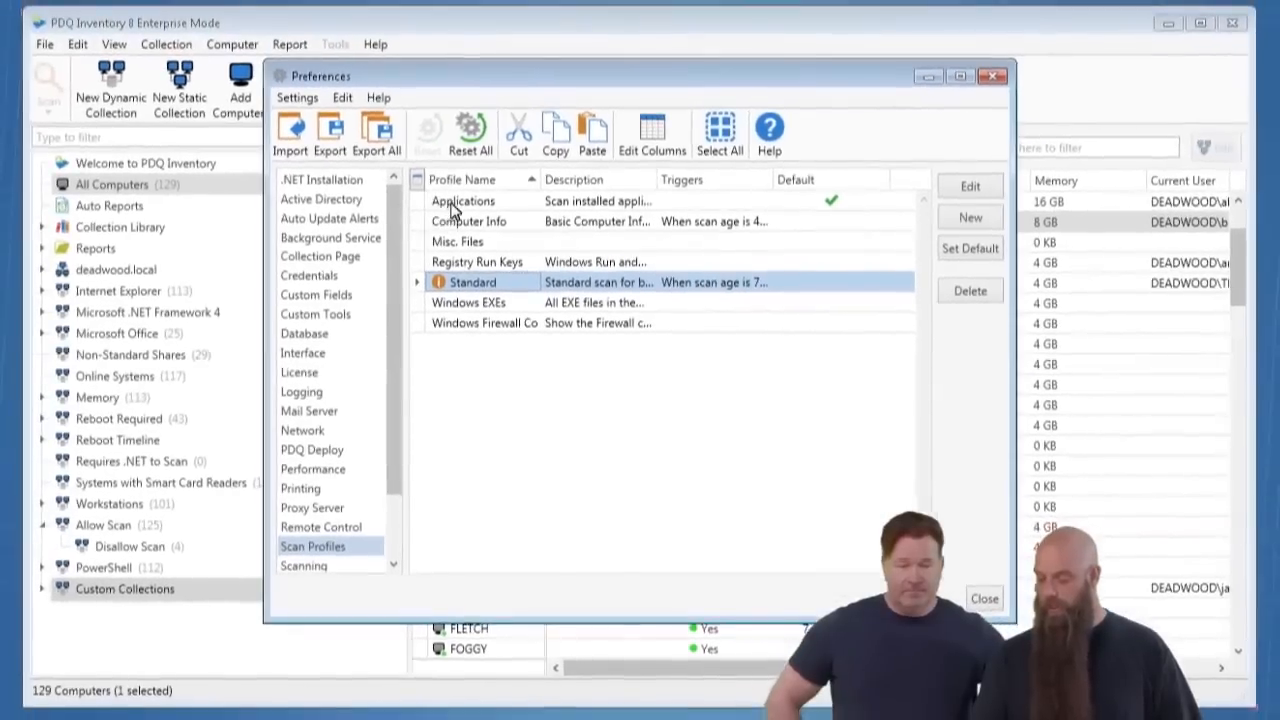
# - Check the Applications scan profile and close the preferences
pyautogui.click(406, 160)
pyautogui.doubleClick(460, 202)
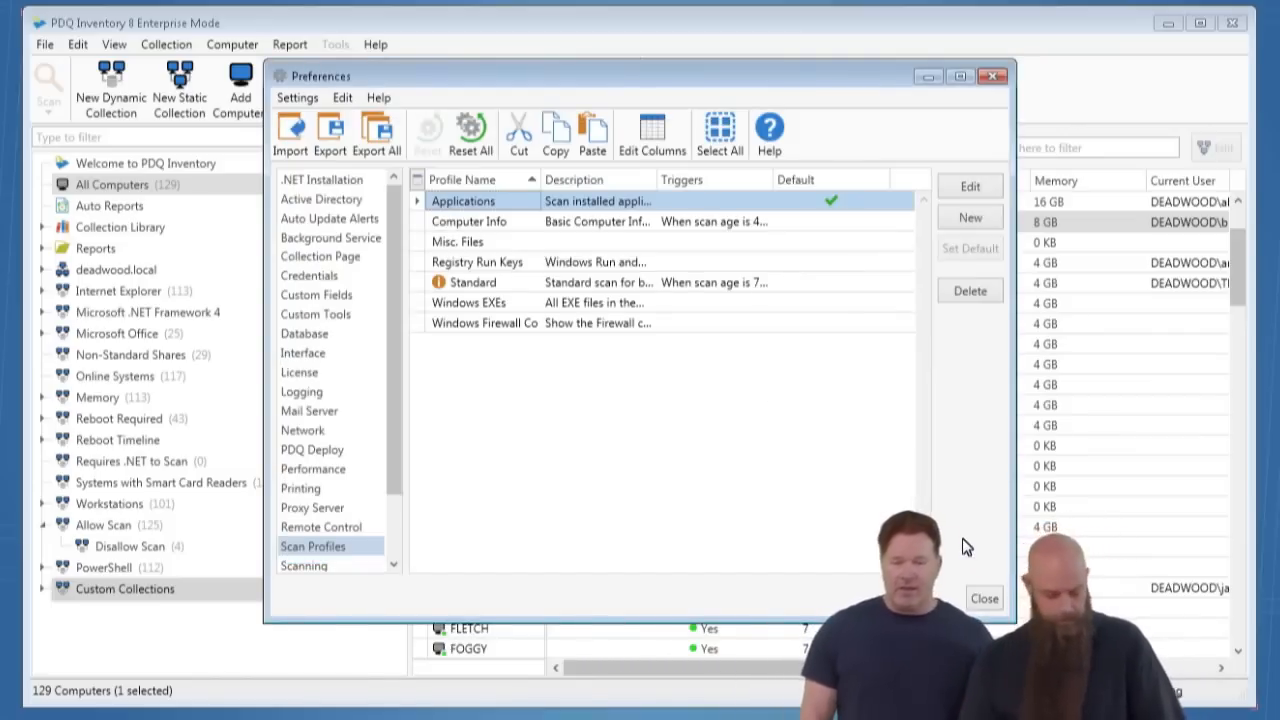
pyautogui.click(984, 599)
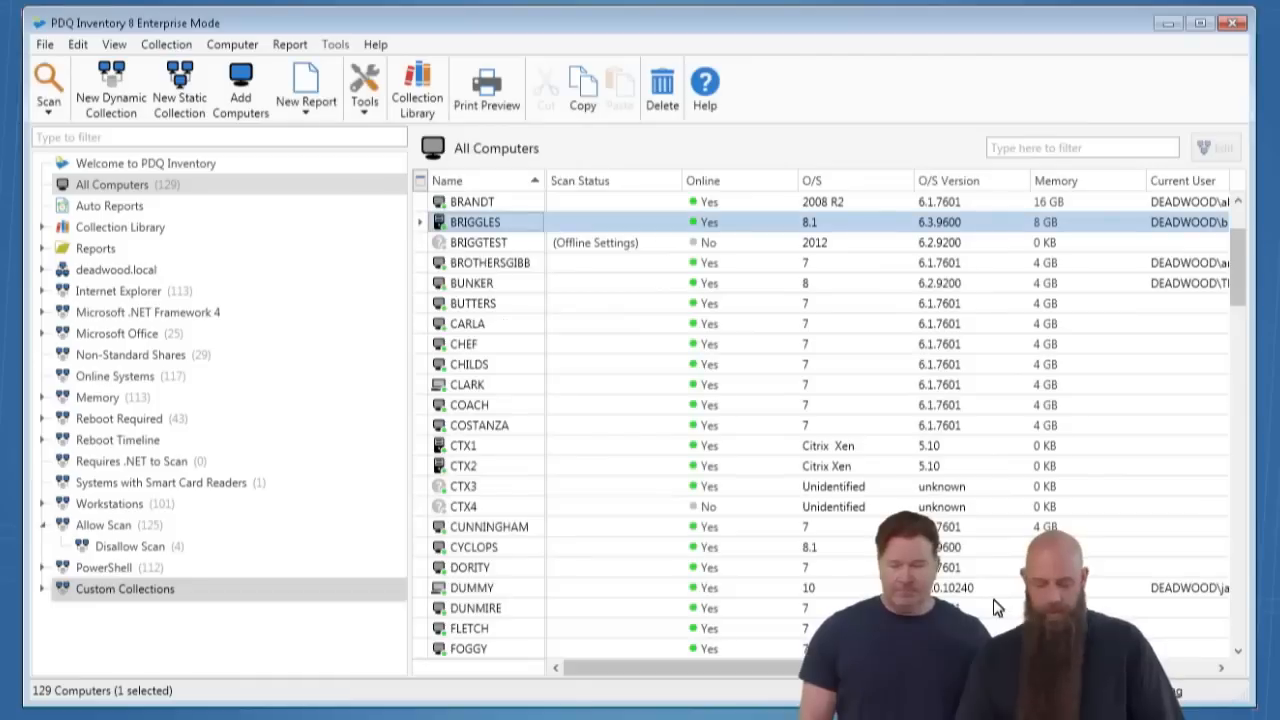